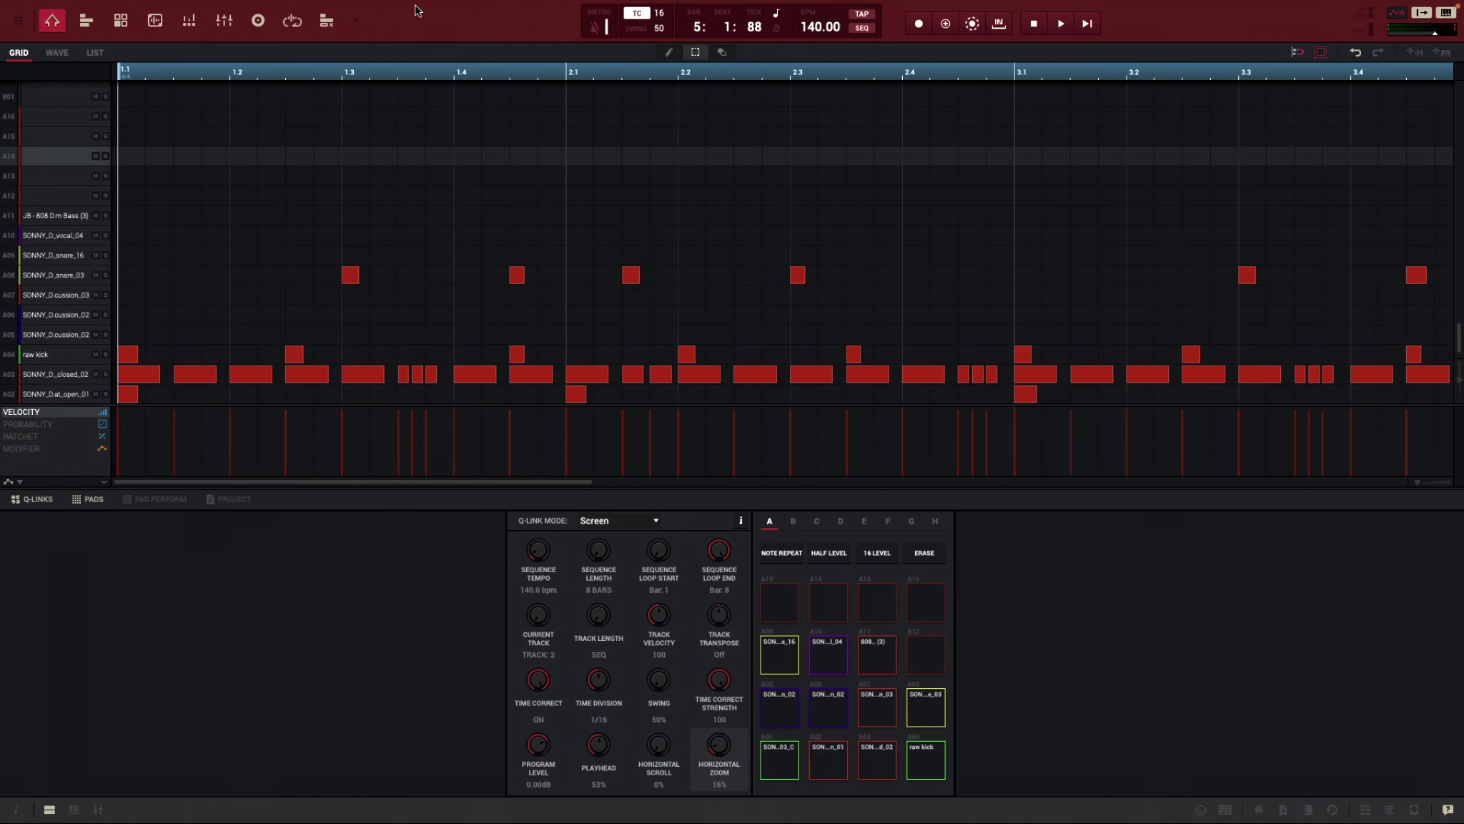
- In Settings' Audio Device page, choose MPC X Audio for both output and input
{"action": "mouse_move", "coordinate": [2, 4]}
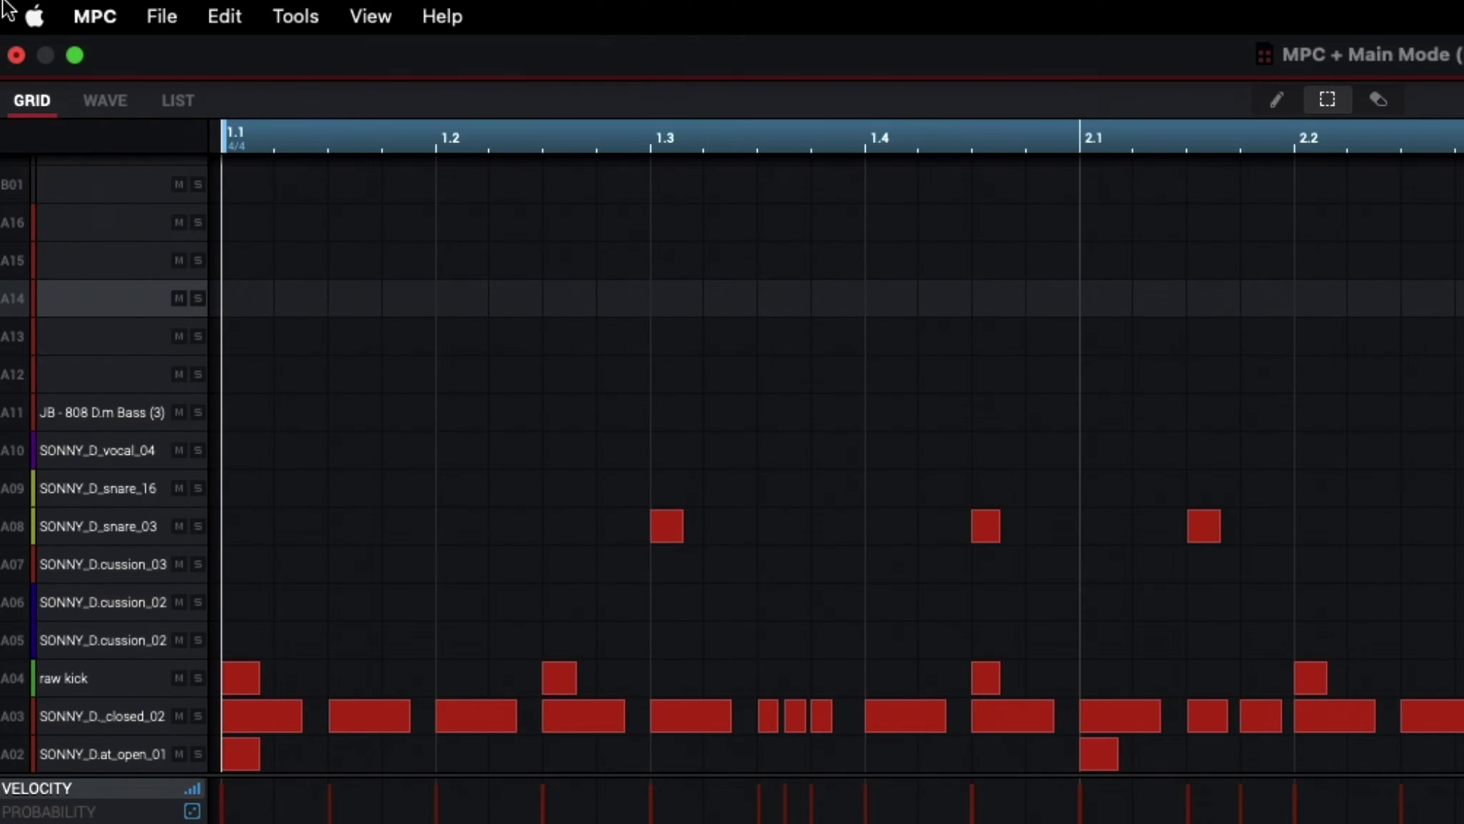
{"action": "left_click", "coordinate": [92, 17]}
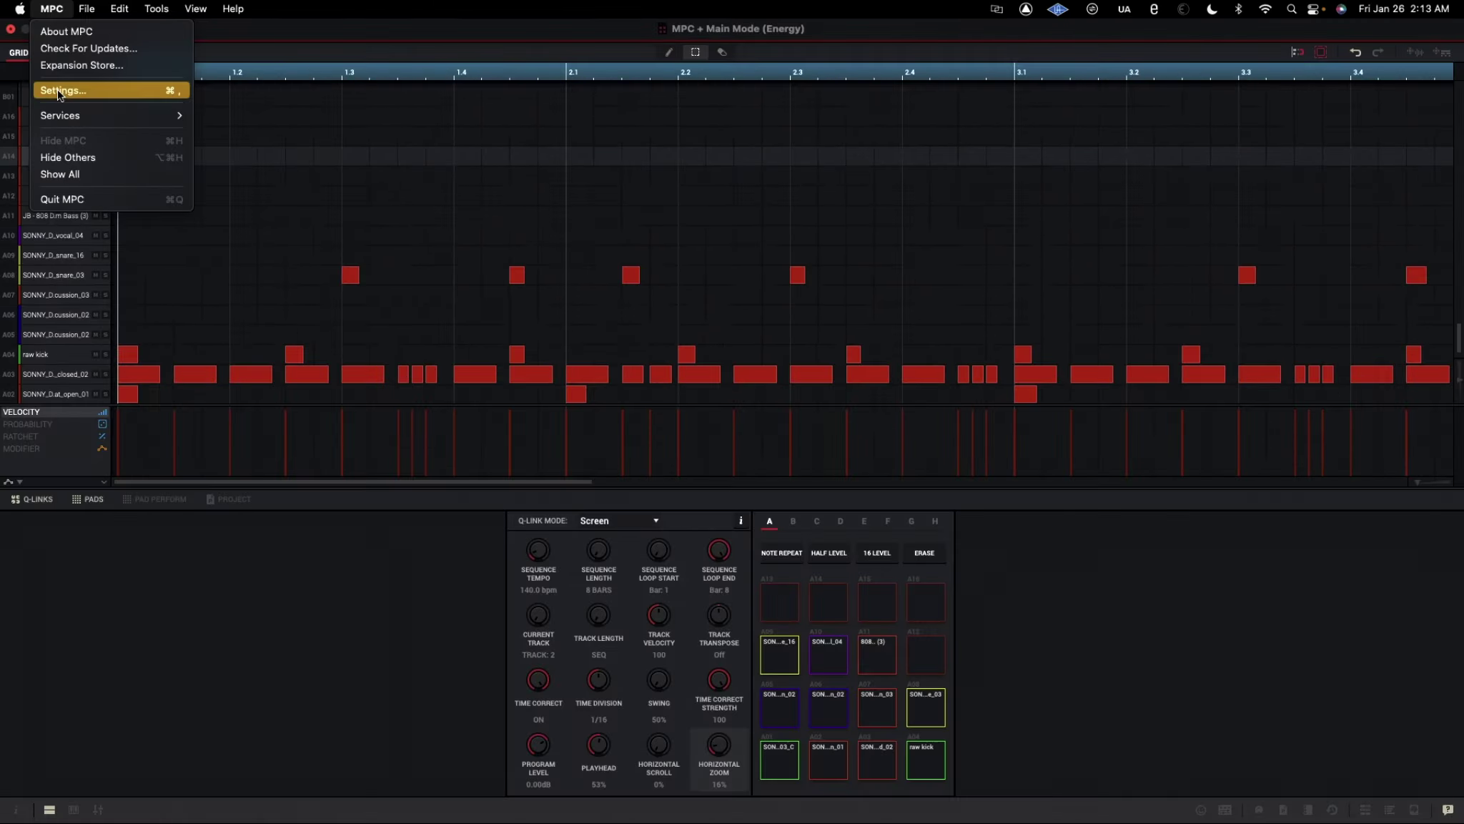
{"action": "left_click", "coordinate": [59, 91]}
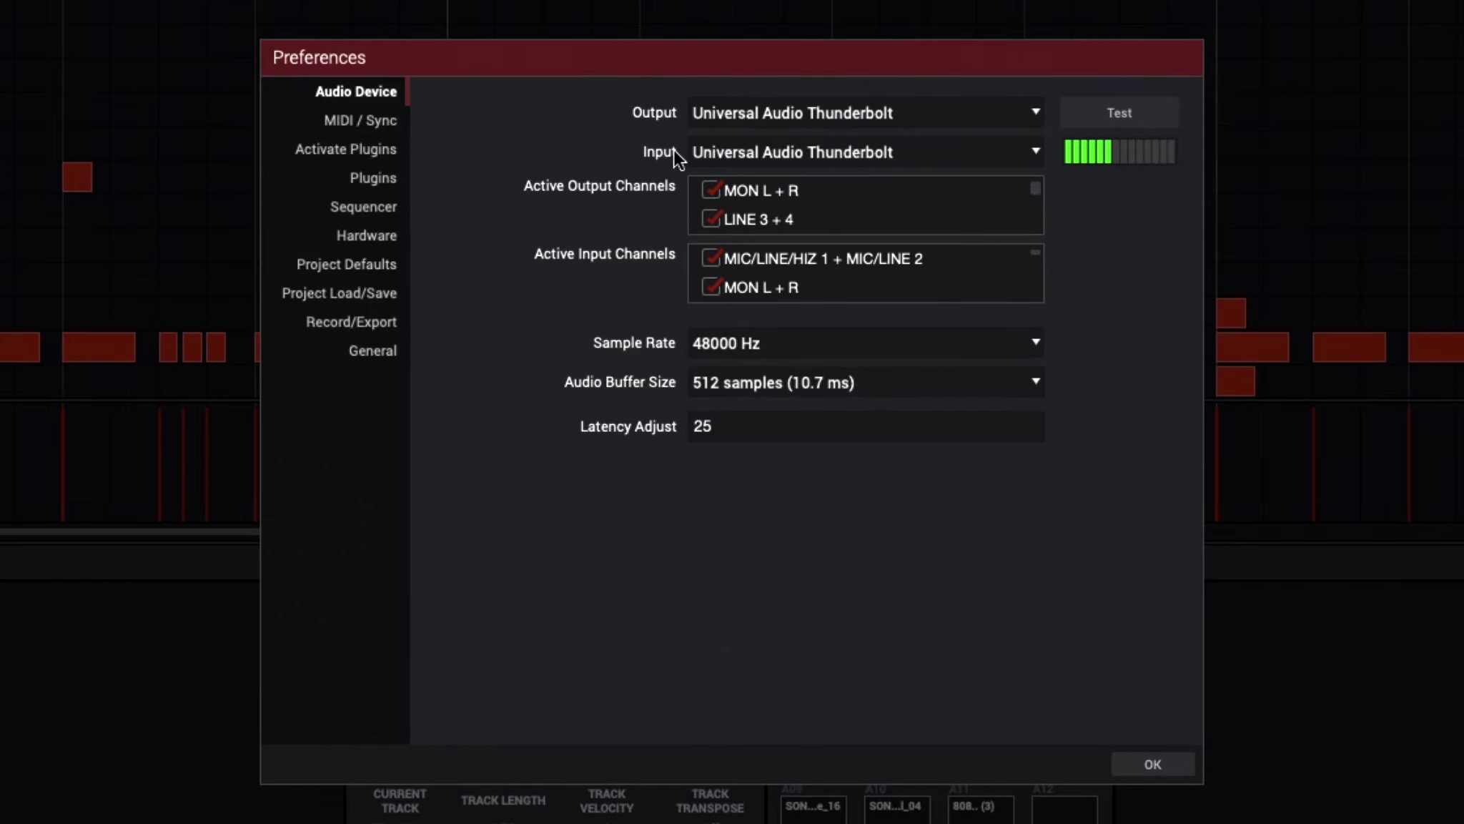
{"action": "left_click", "coordinate": [1032, 110]}
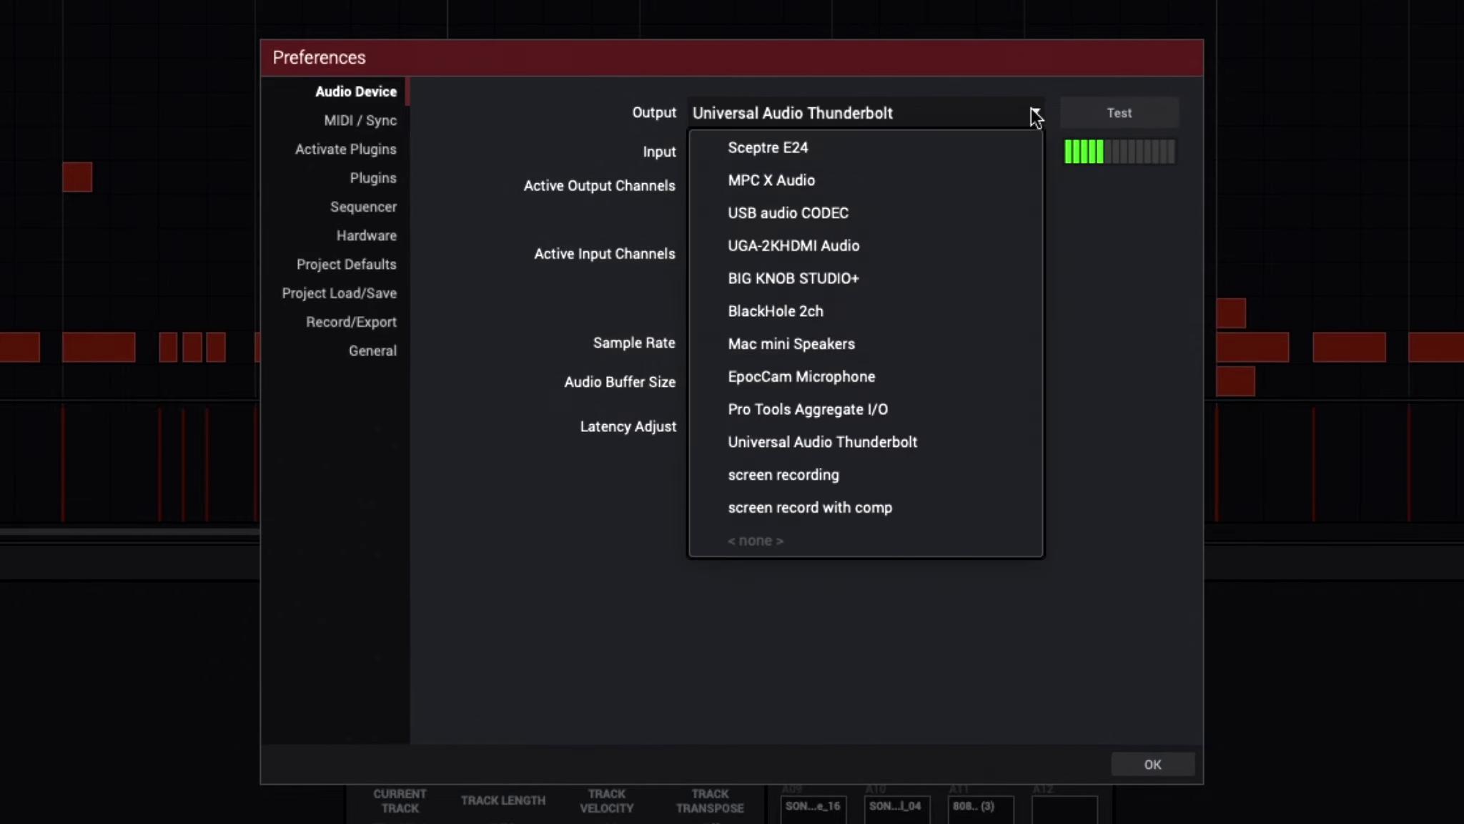
{"action": "left_click", "coordinate": [788, 179]}
{"action": "left_click", "coordinate": [1034, 149]}
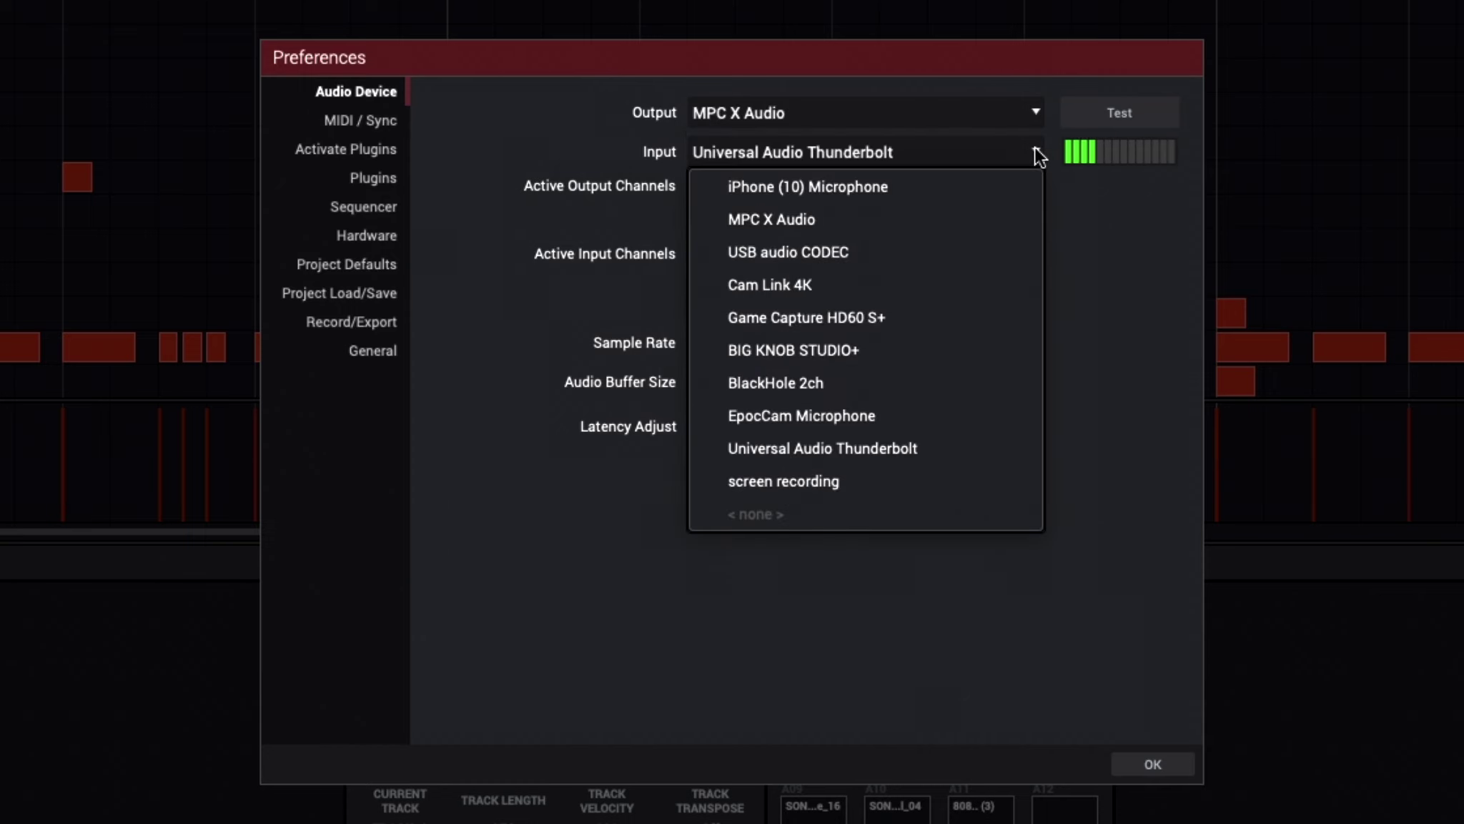
{"action": "left_click", "coordinate": [802, 218]}
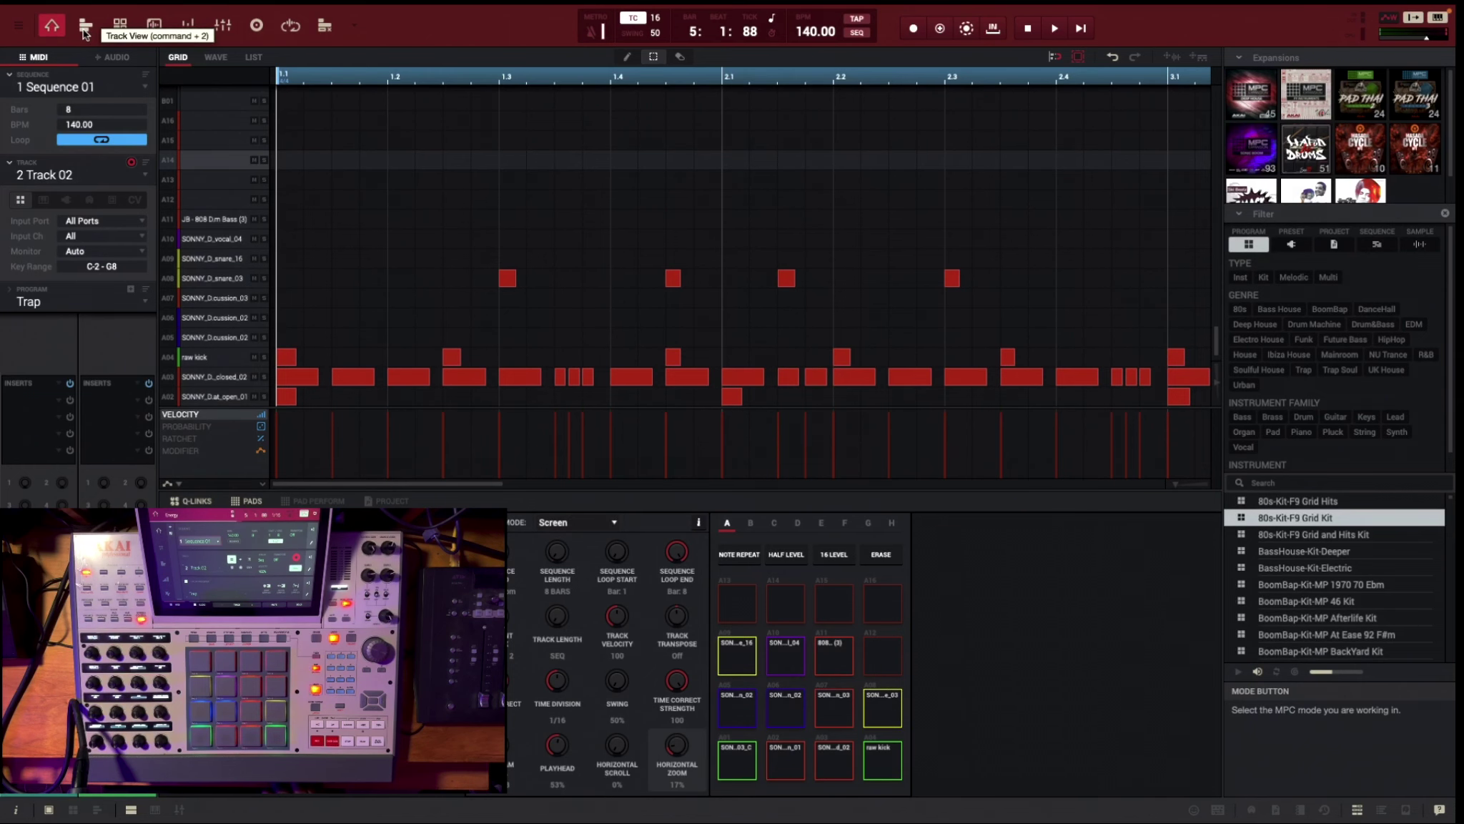
- Switch to Track View listing Track 01 to Track 05 and Audio 001
{"action": "left_click", "coordinate": [84, 29]}
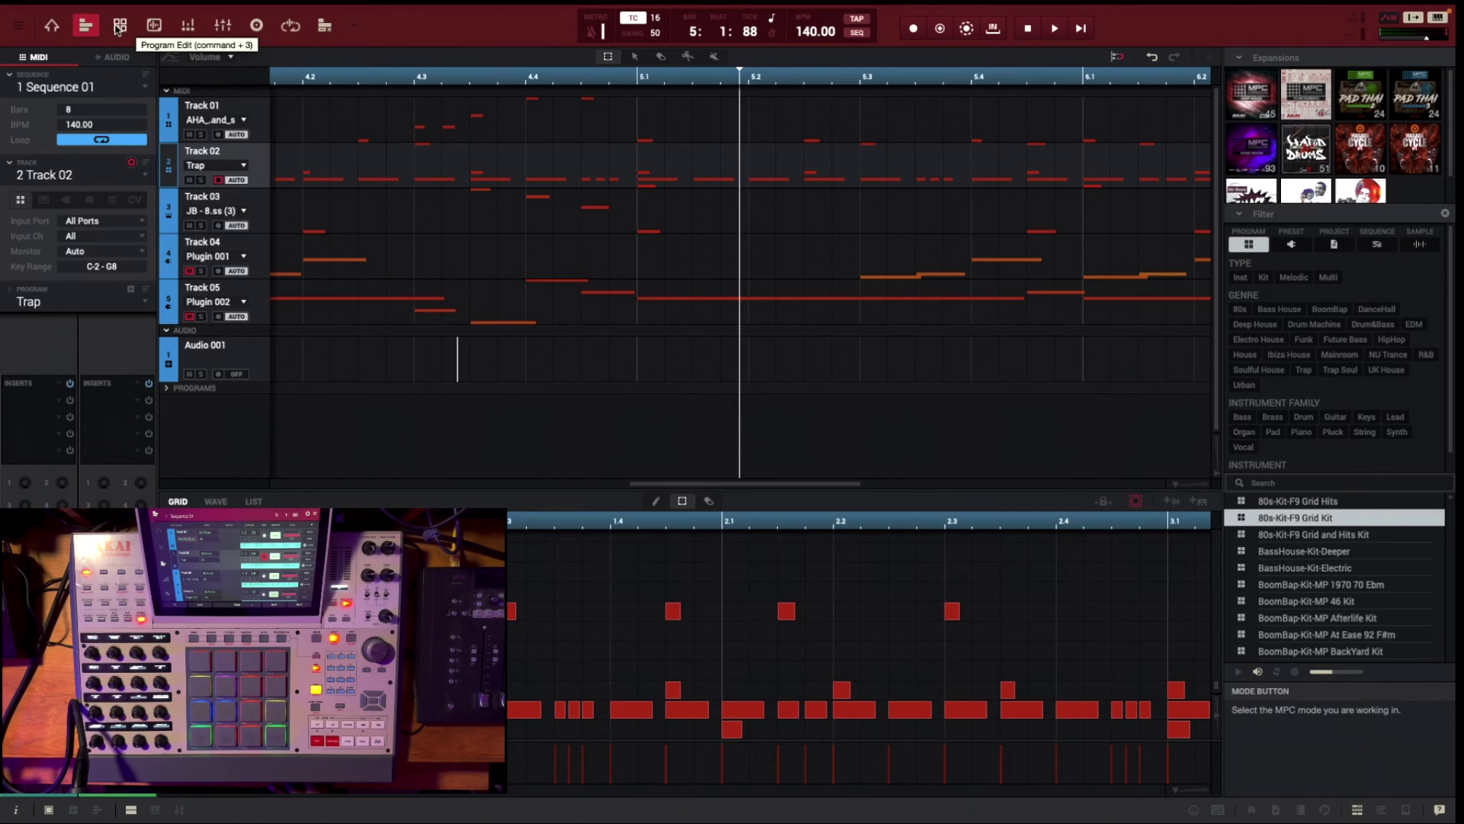
- Step through Program Edit and Sample Edit modes, ending on the Pad Mixer
{"action": "left_click", "coordinate": [278, 63]}
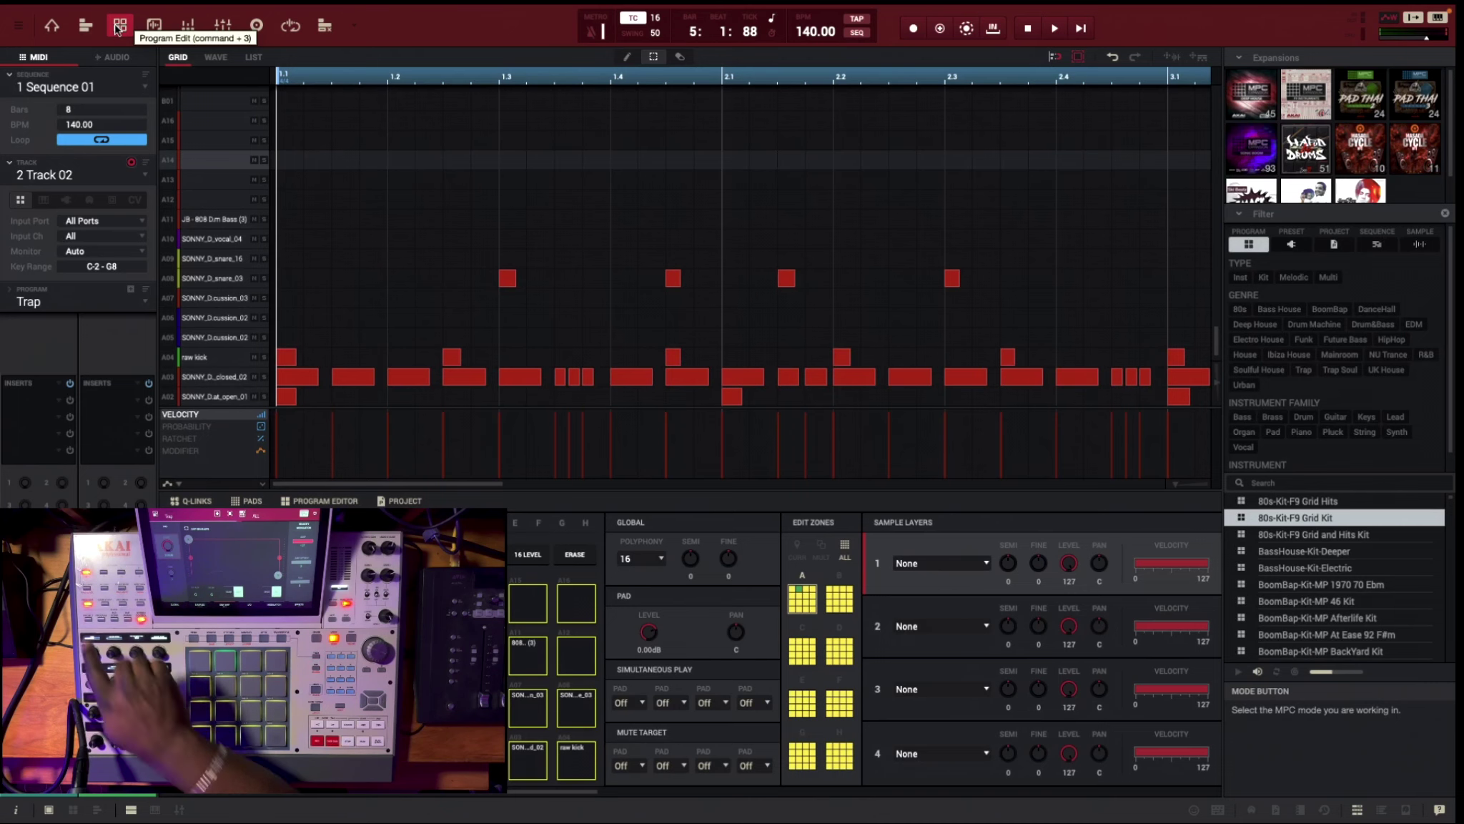
{"action": "left_click", "coordinate": [154, 26]}
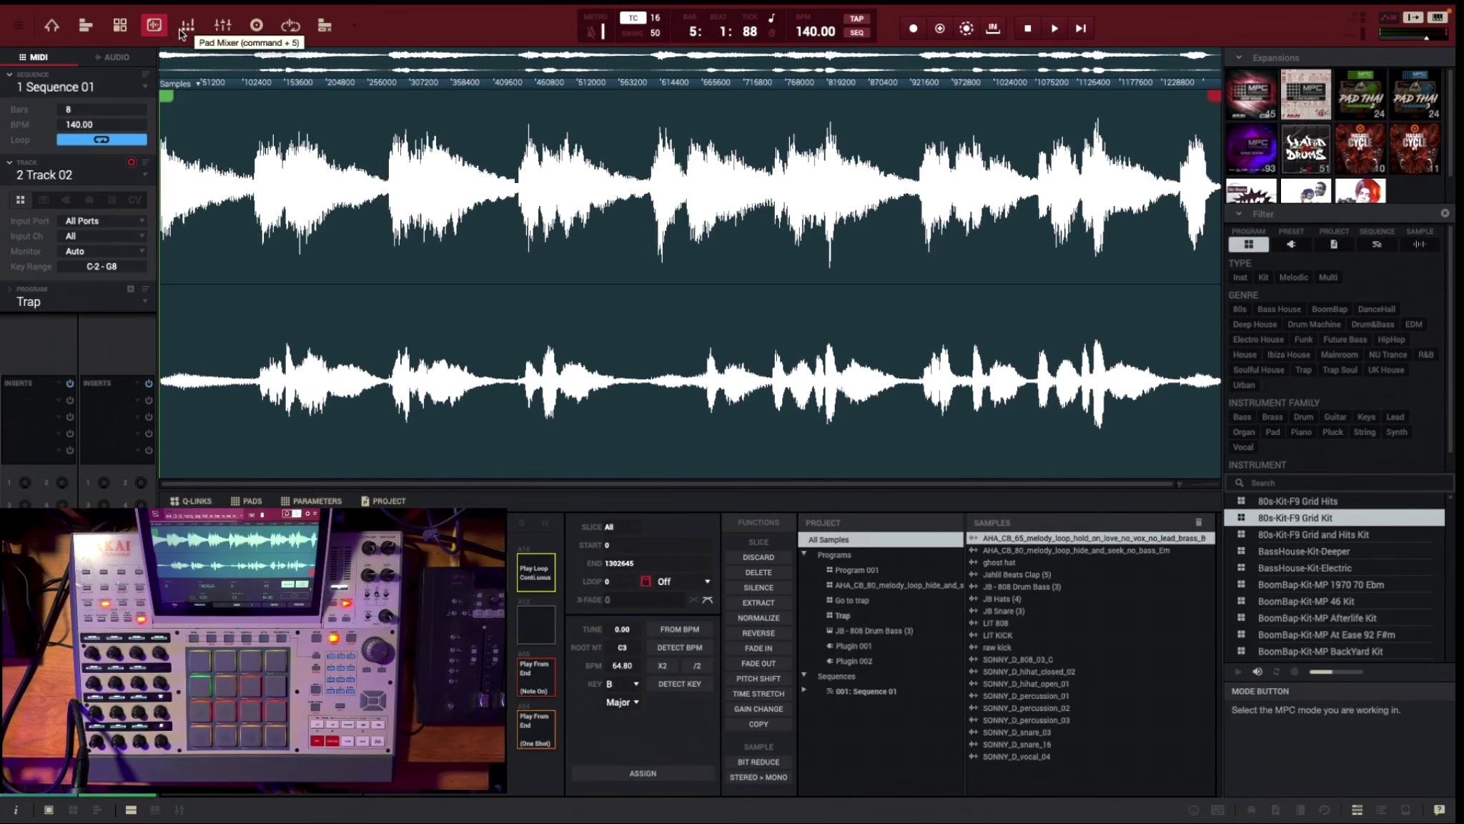
{"action": "left_click", "coordinate": [183, 31]}
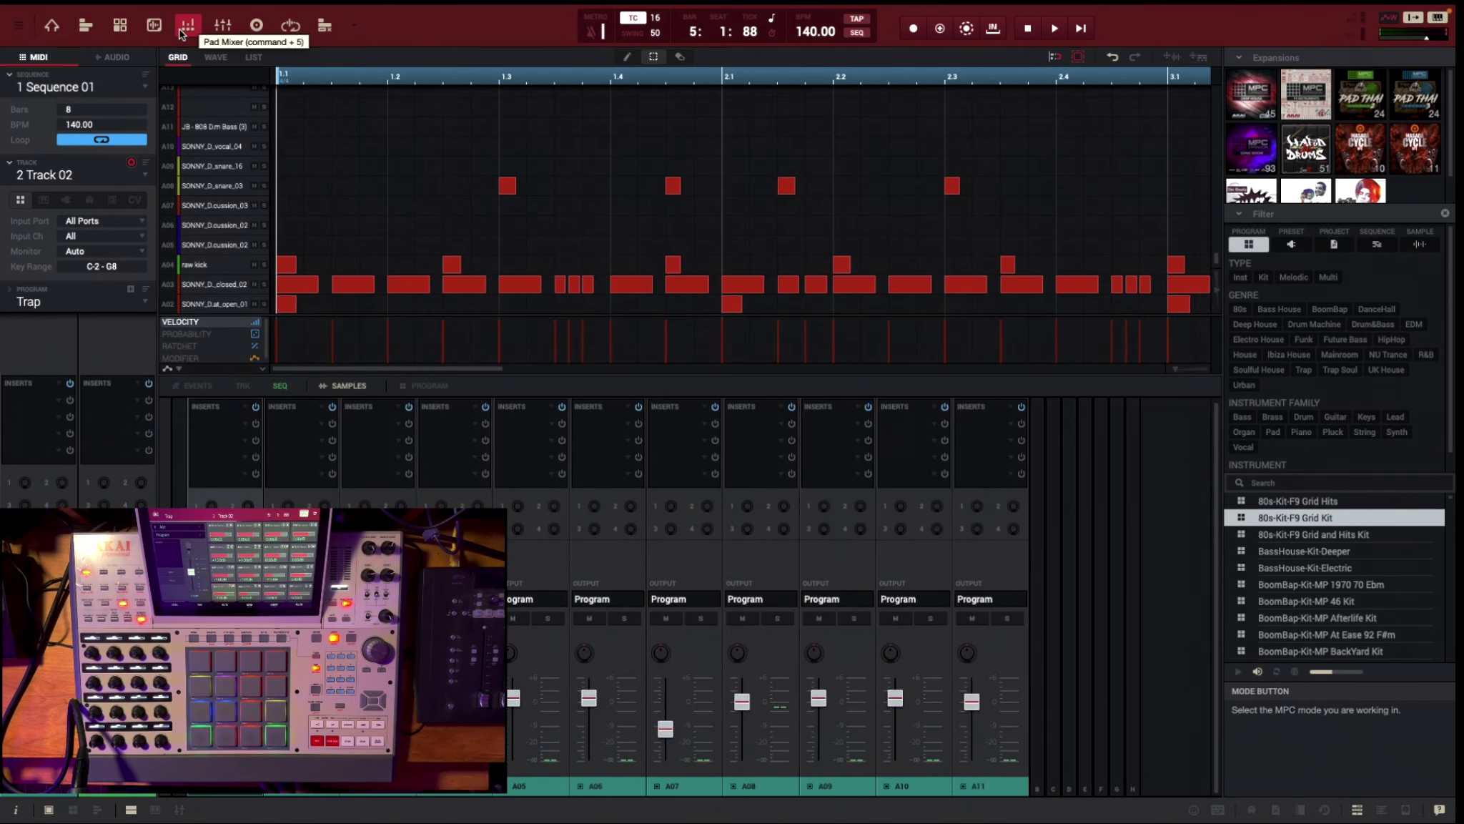
- Switch in turn to Channel Mixer, Sampler, Looper and finally Track Mute
{"action": "left_click", "coordinate": [223, 27]}
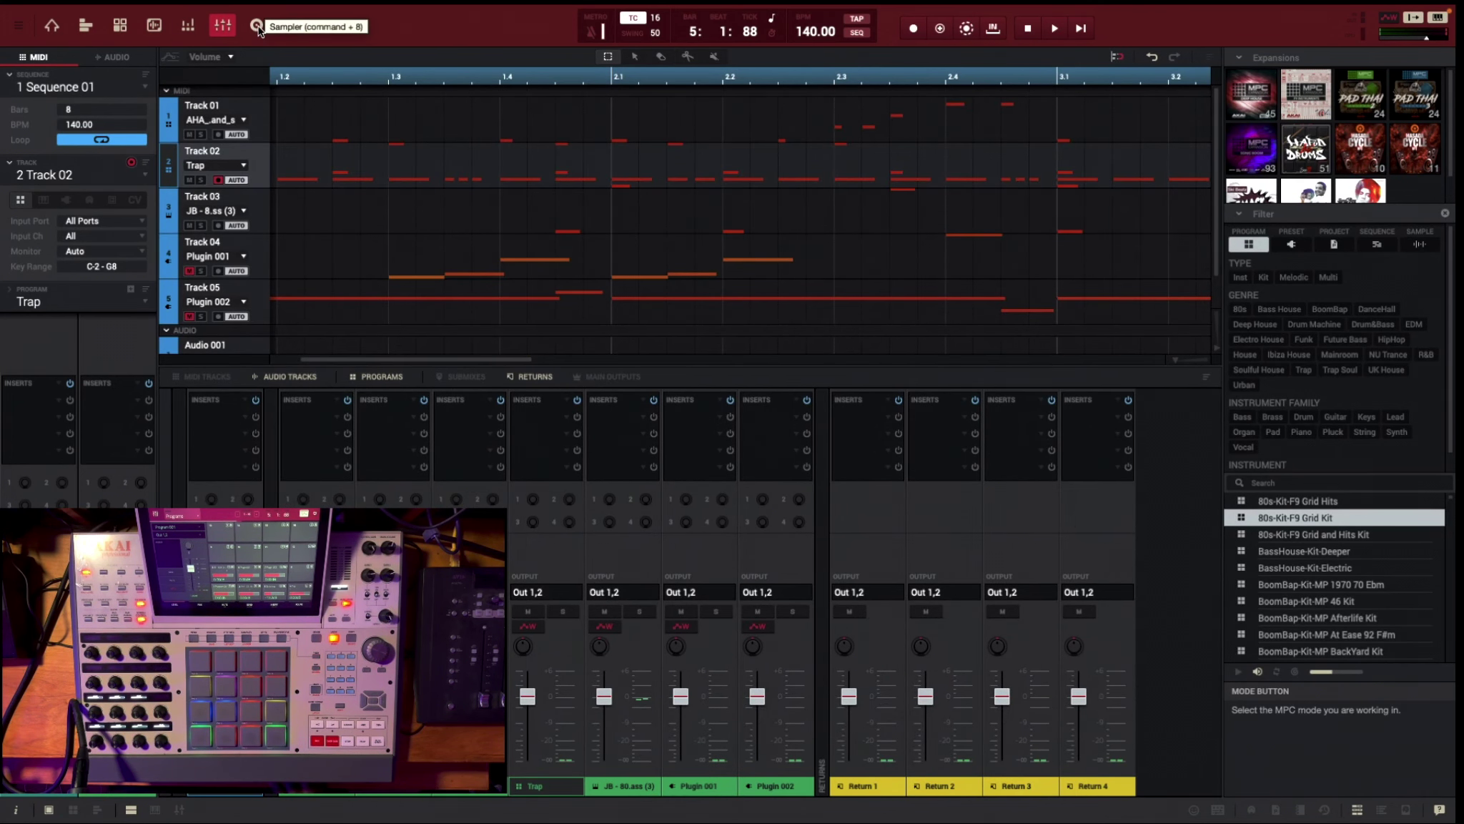
{"action": "left_click", "coordinate": [257, 27]}
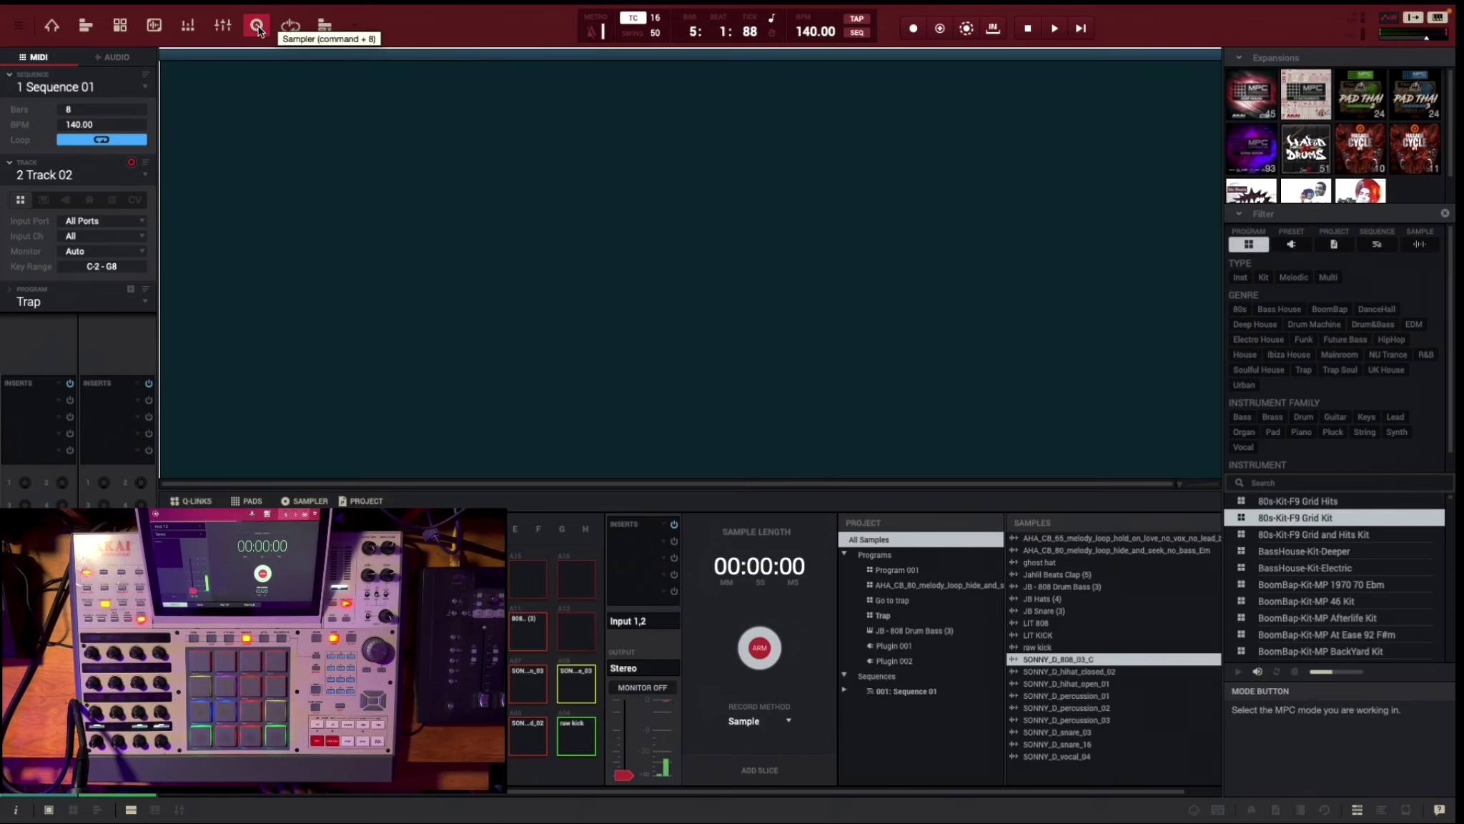
{"action": "left_click", "coordinate": [291, 29]}
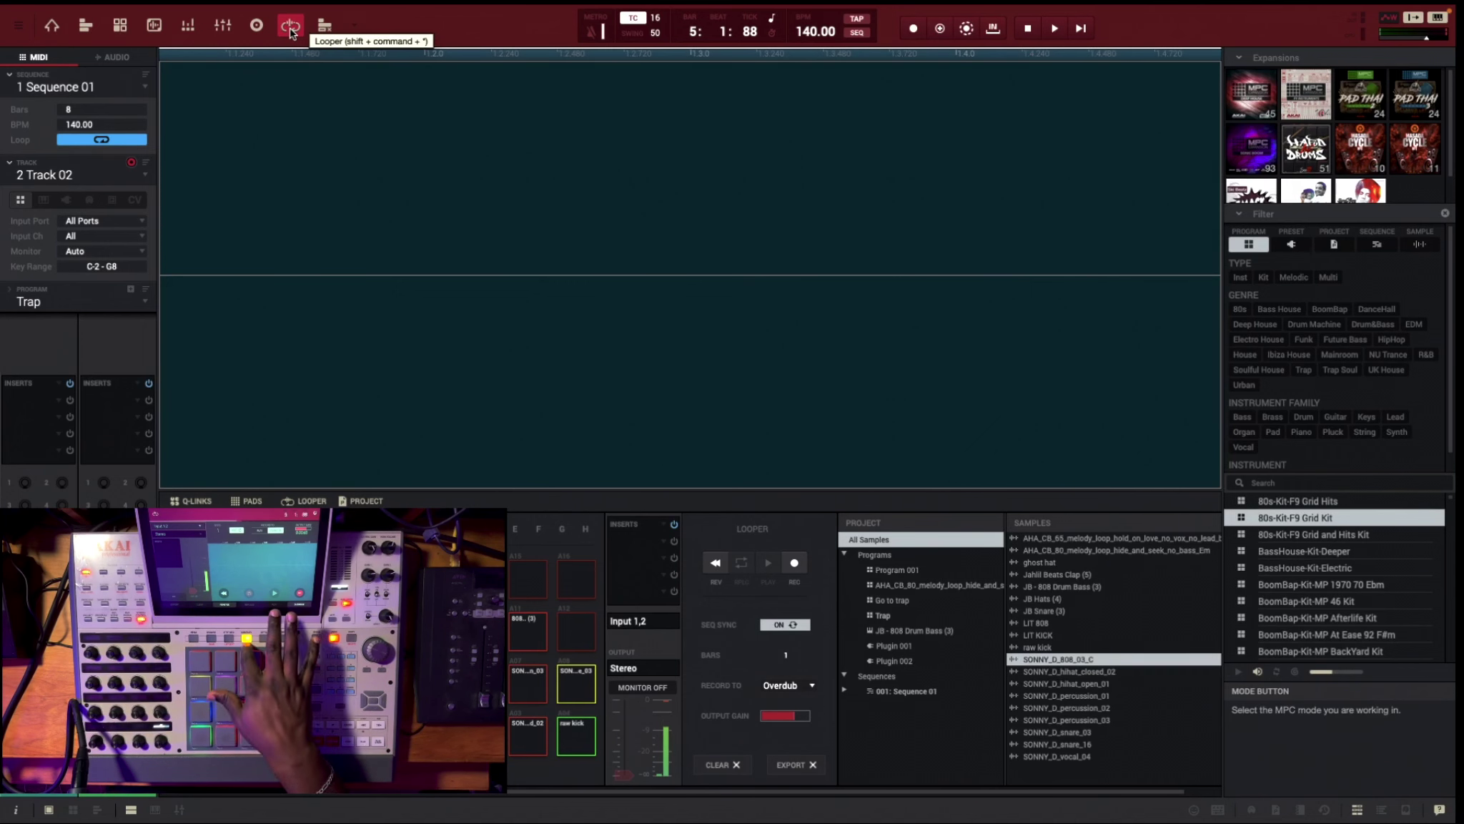
{"action": "left_click", "coordinate": [324, 26]}
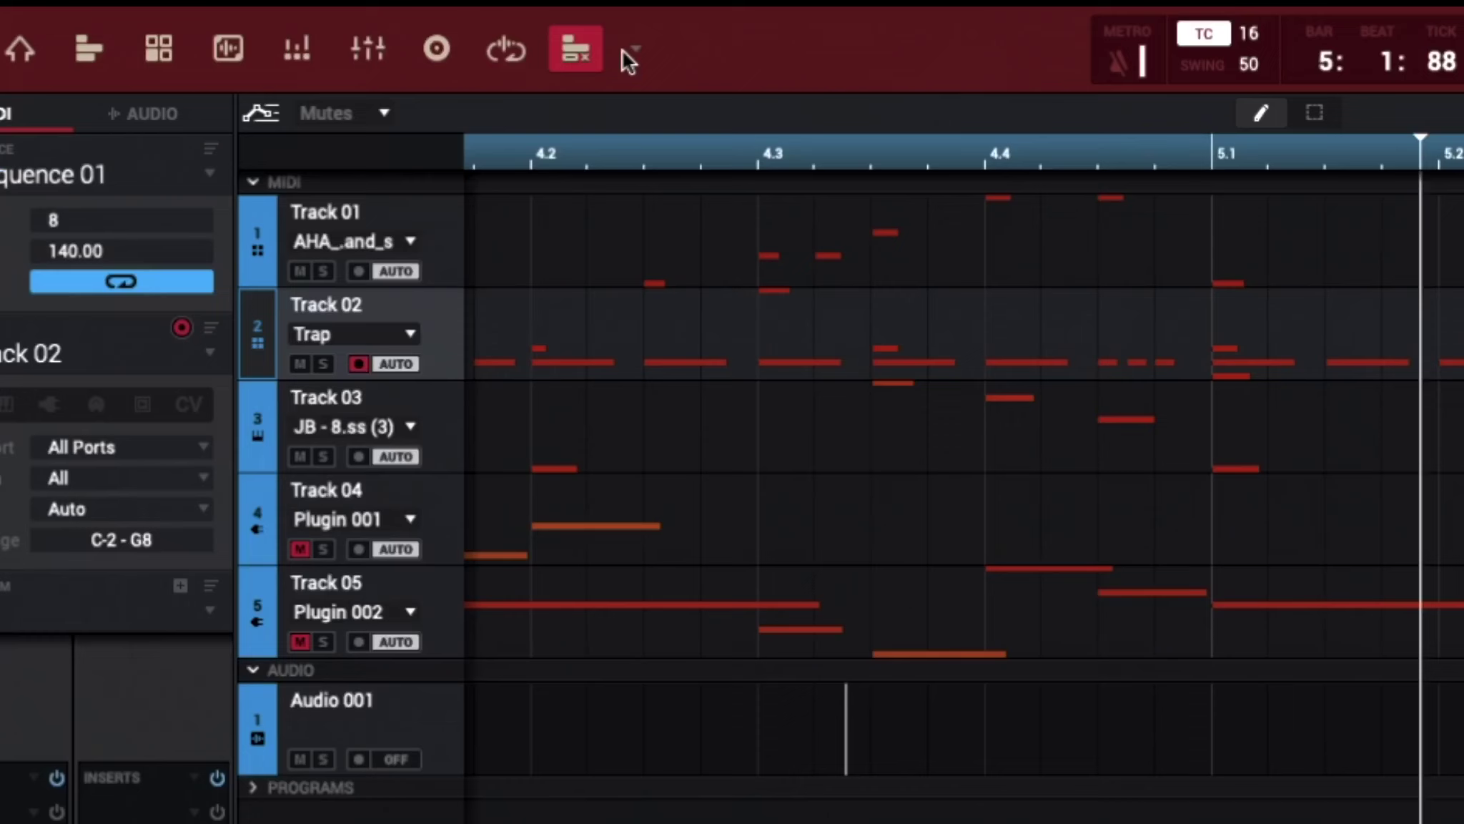
- Choose Pad Mute from the toolbar's mode list
{"action": "left_click", "coordinate": [355, 30]}
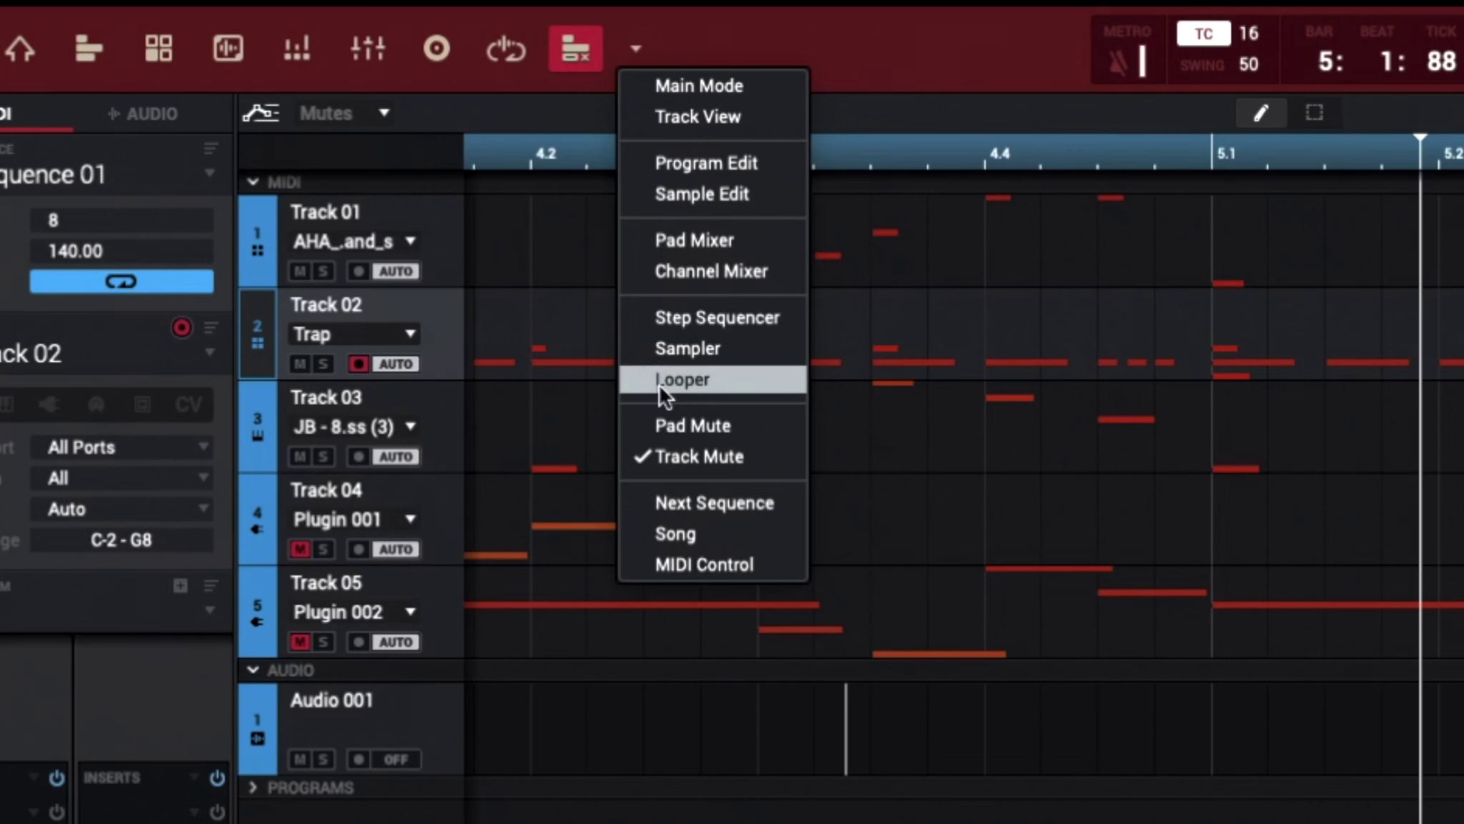
{"action": "left_click", "coordinate": [678, 429]}
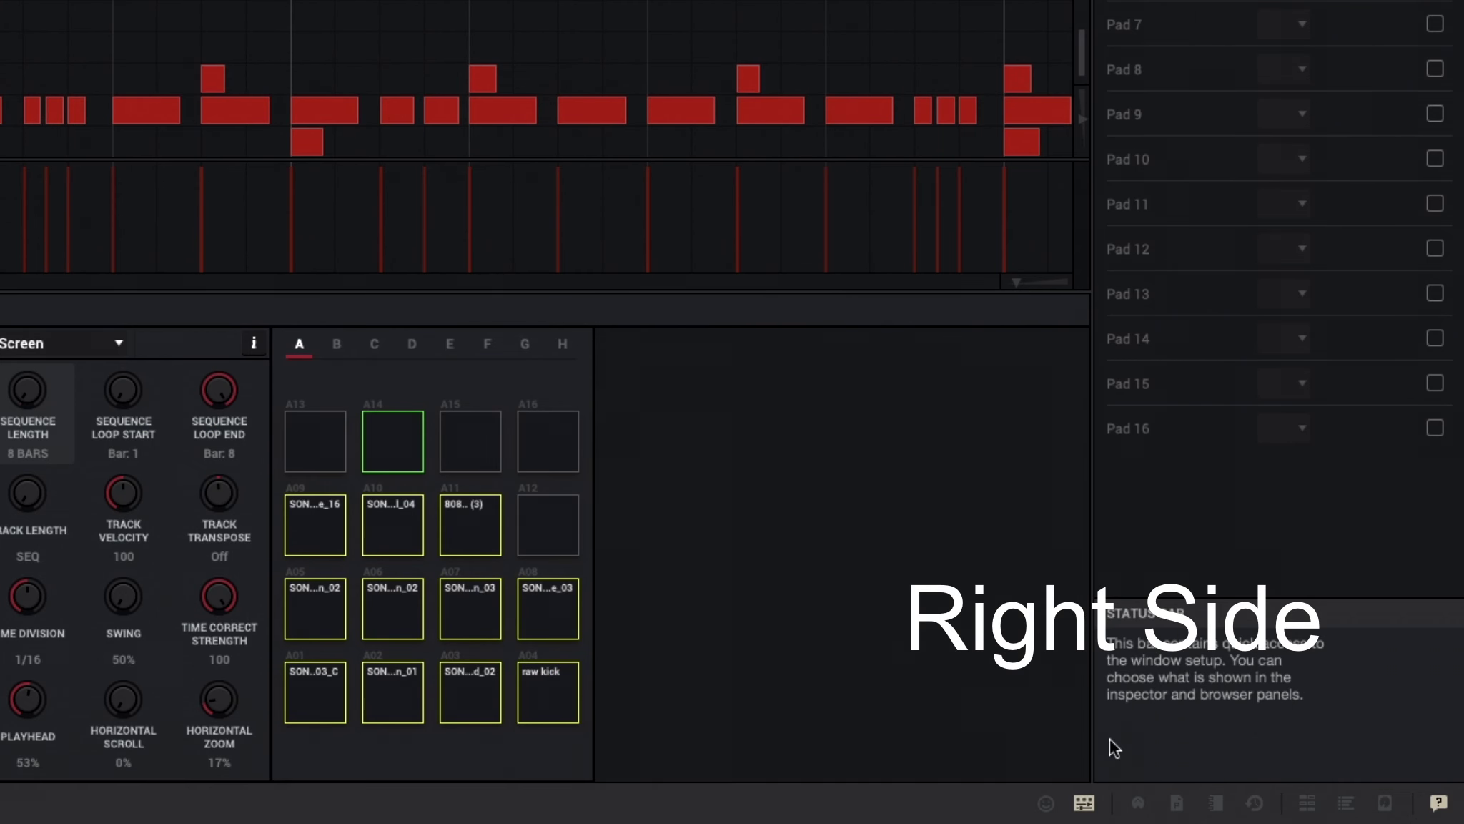
- Show the Samples panel, then the Project Notes with empty Title, Artist and Genre fields
{"action": "left_click", "coordinate": [1177, 804]}
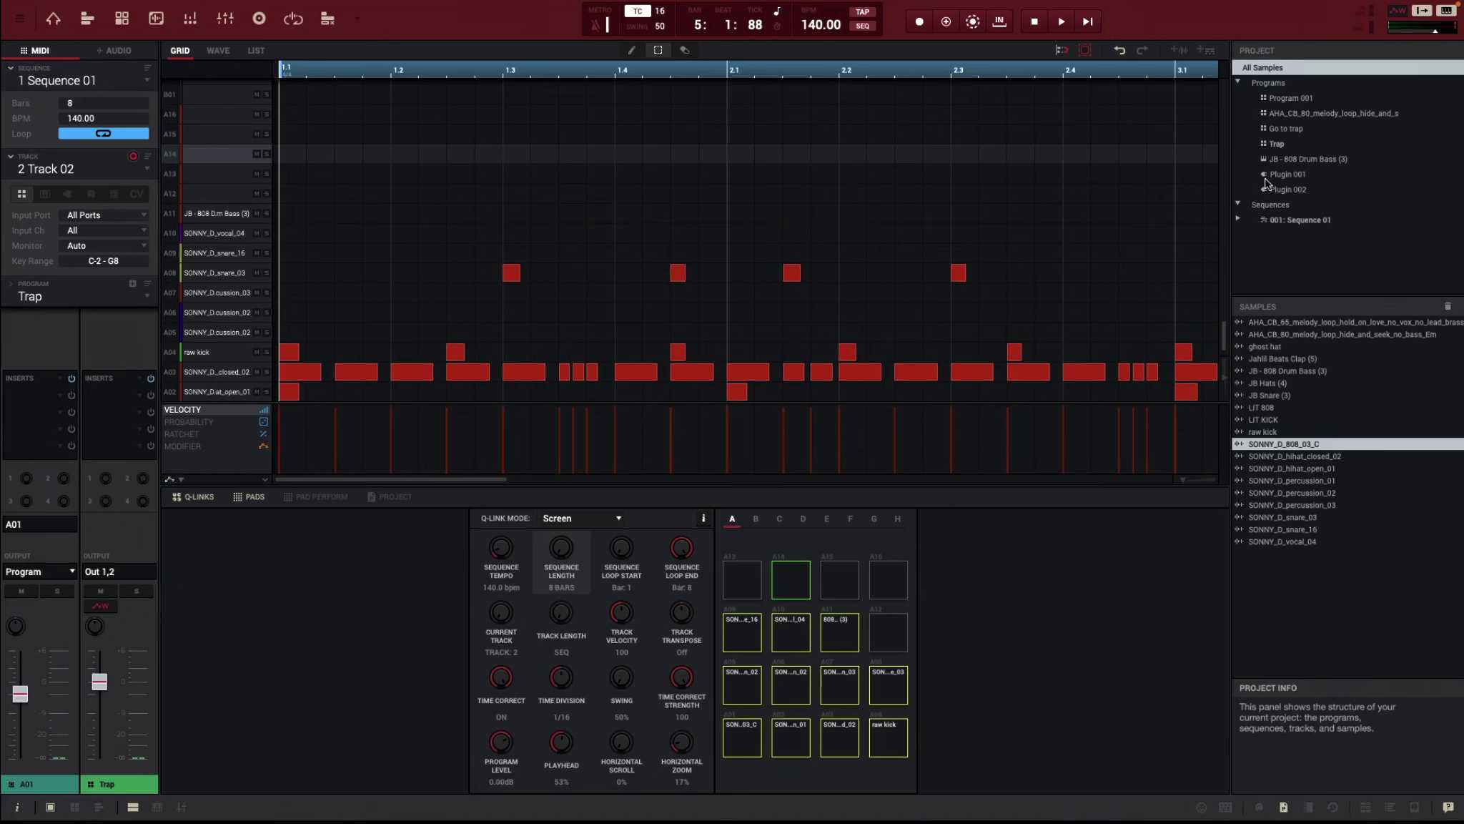
{"action": "left_click", "coordinate": [1309, 810]}
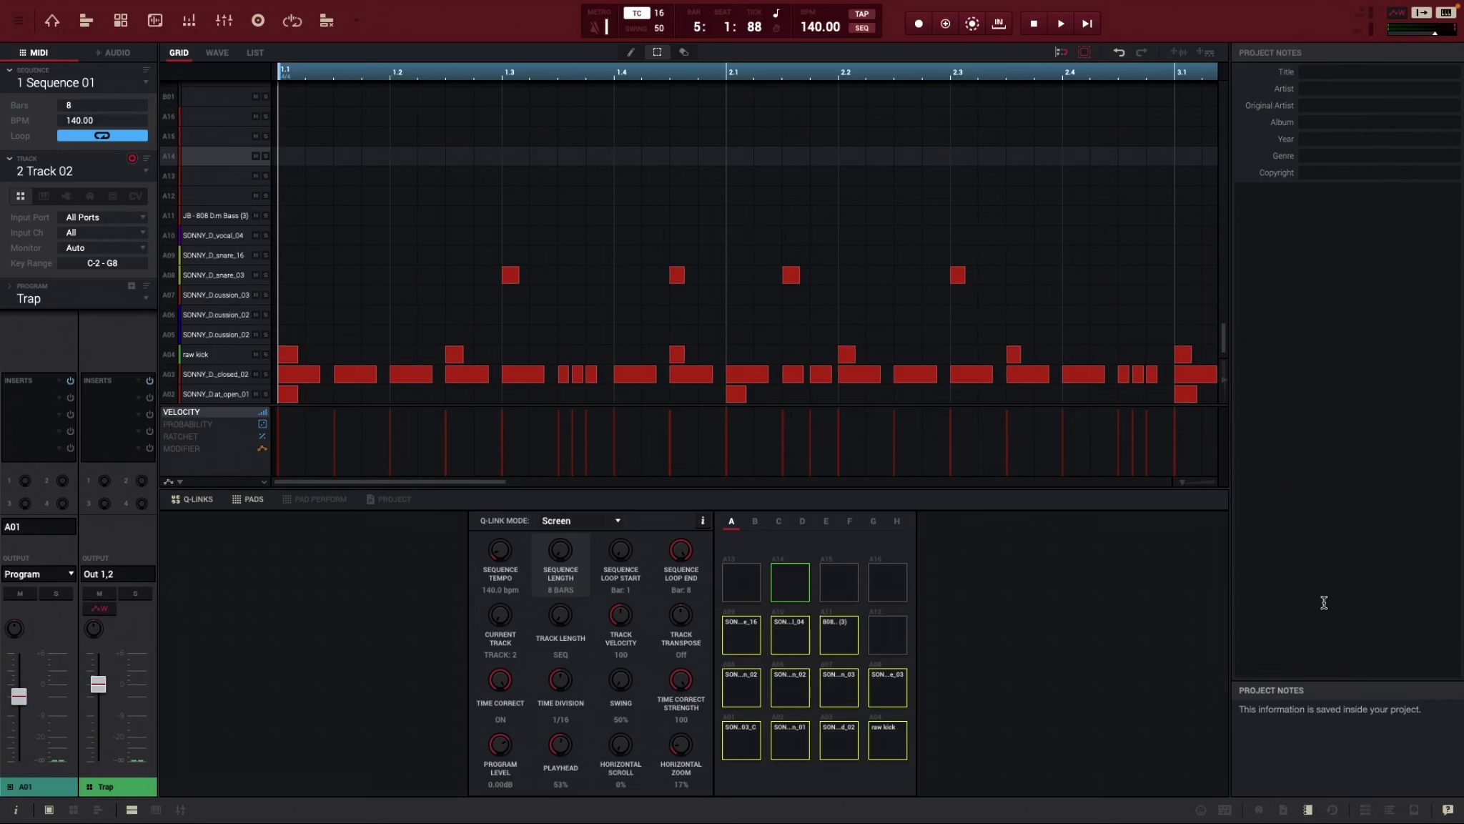
- Search the media browser for 'kic', clear the search and tags, then show expansion packs
{"action": "left_click", "coordinate": [1365, 810]}
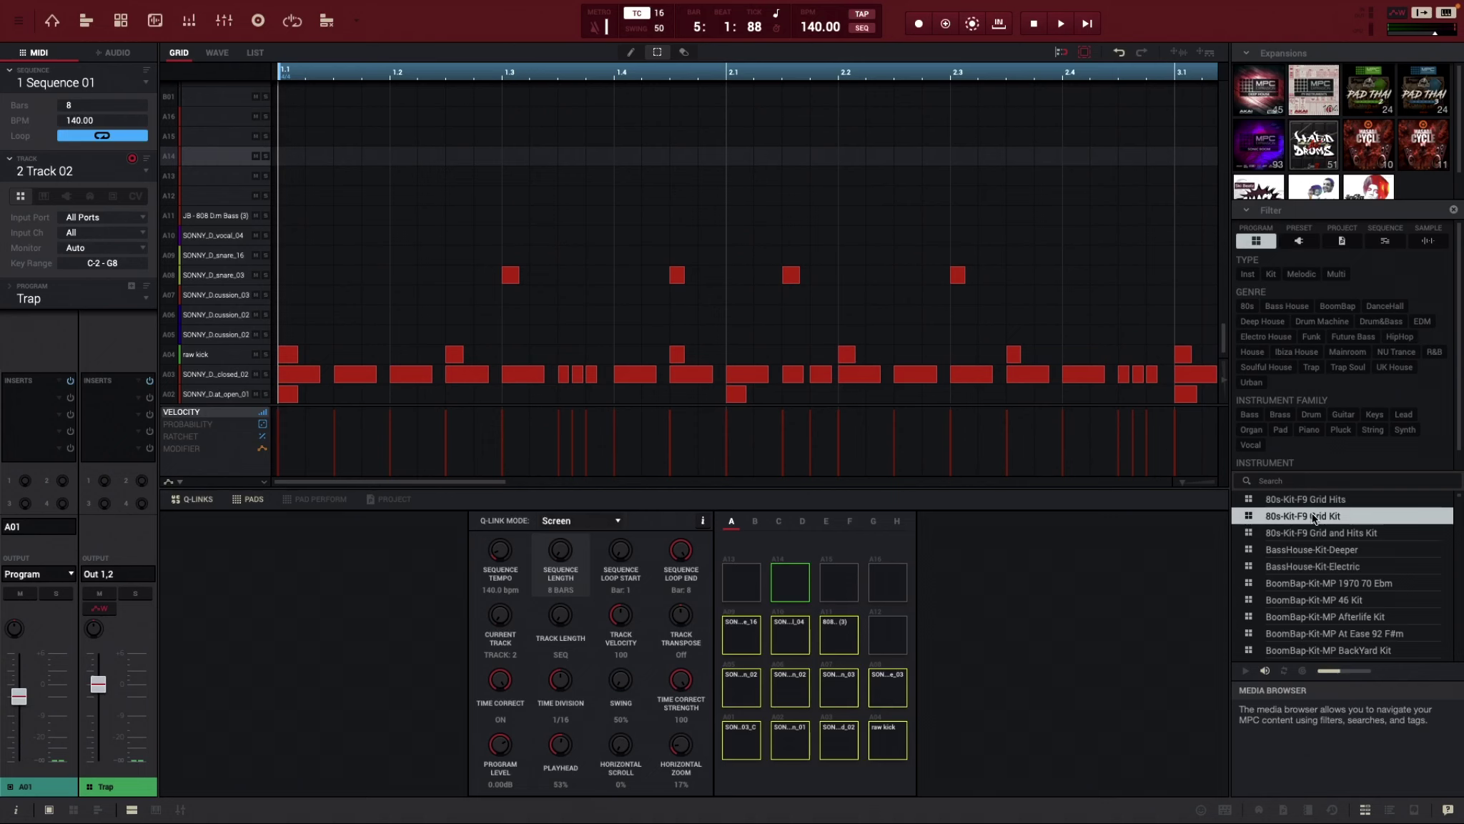
{"action": "left_click", "coordinate": [1300, 480]}
{"action": "type", "text": "kick"}
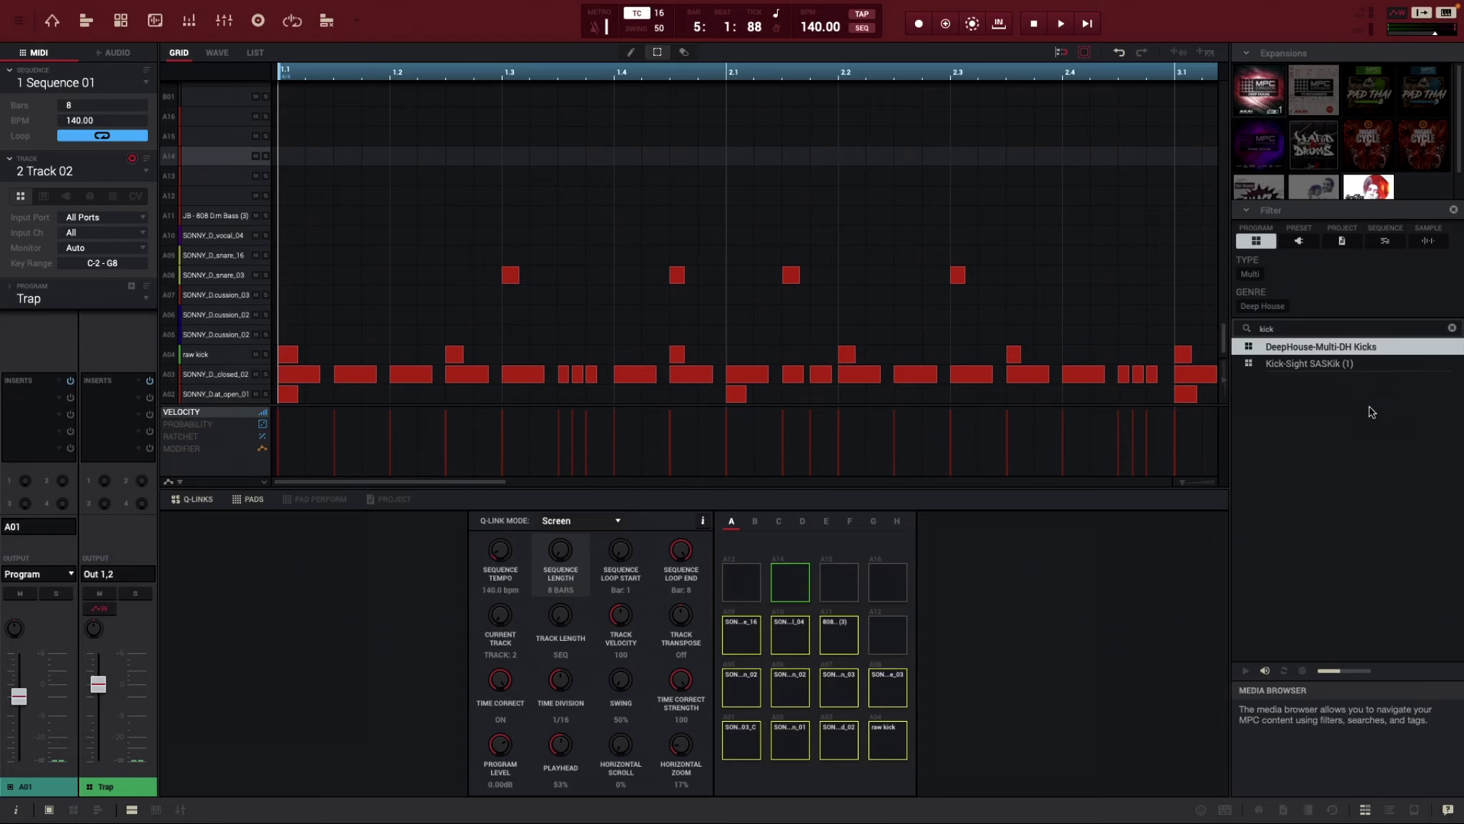
{"action": "left_click", "coordinate": [1454, 210]}
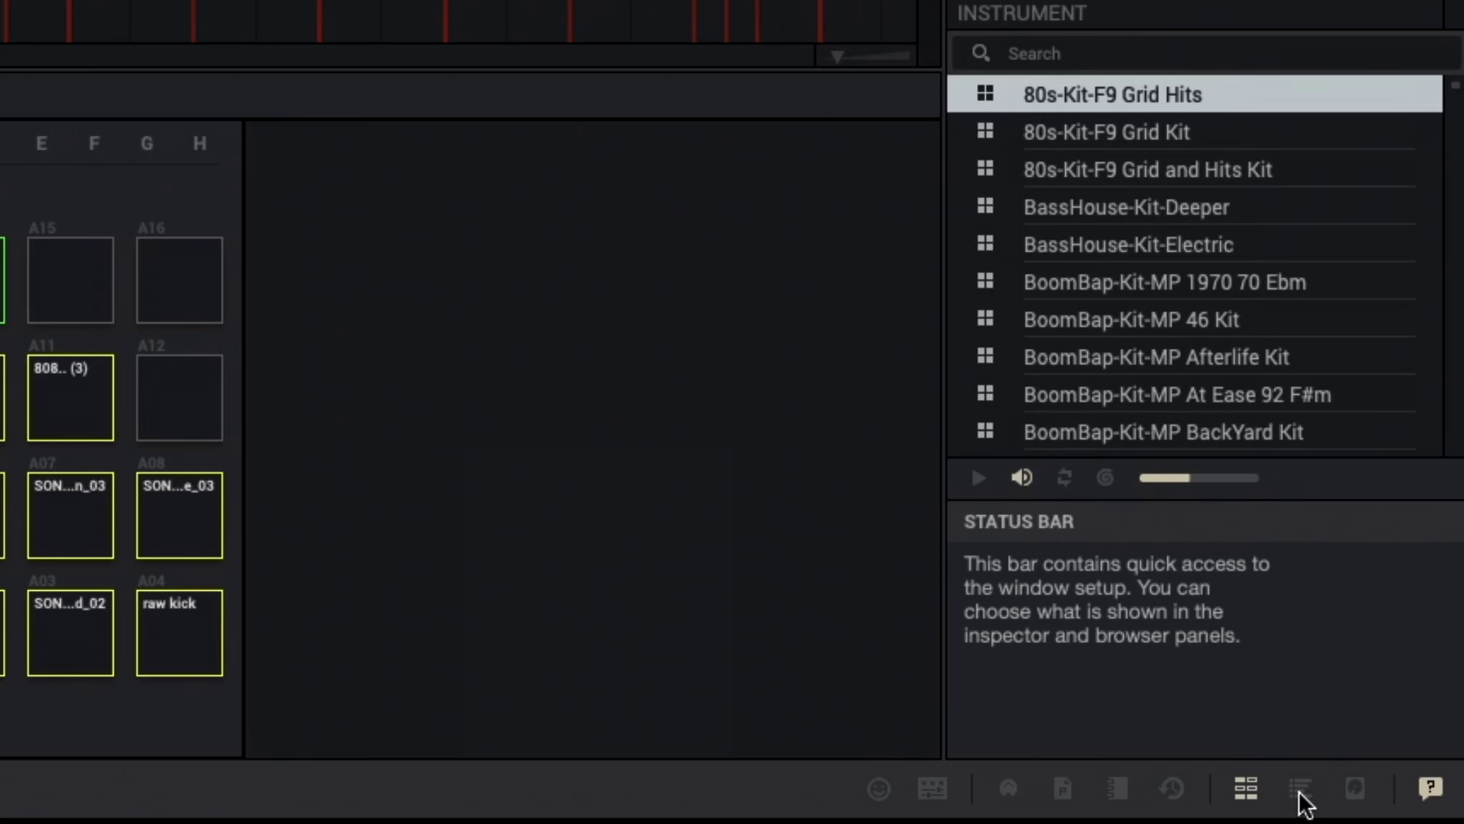
{"action": "left_click", "coordinate": [1299, 790]}
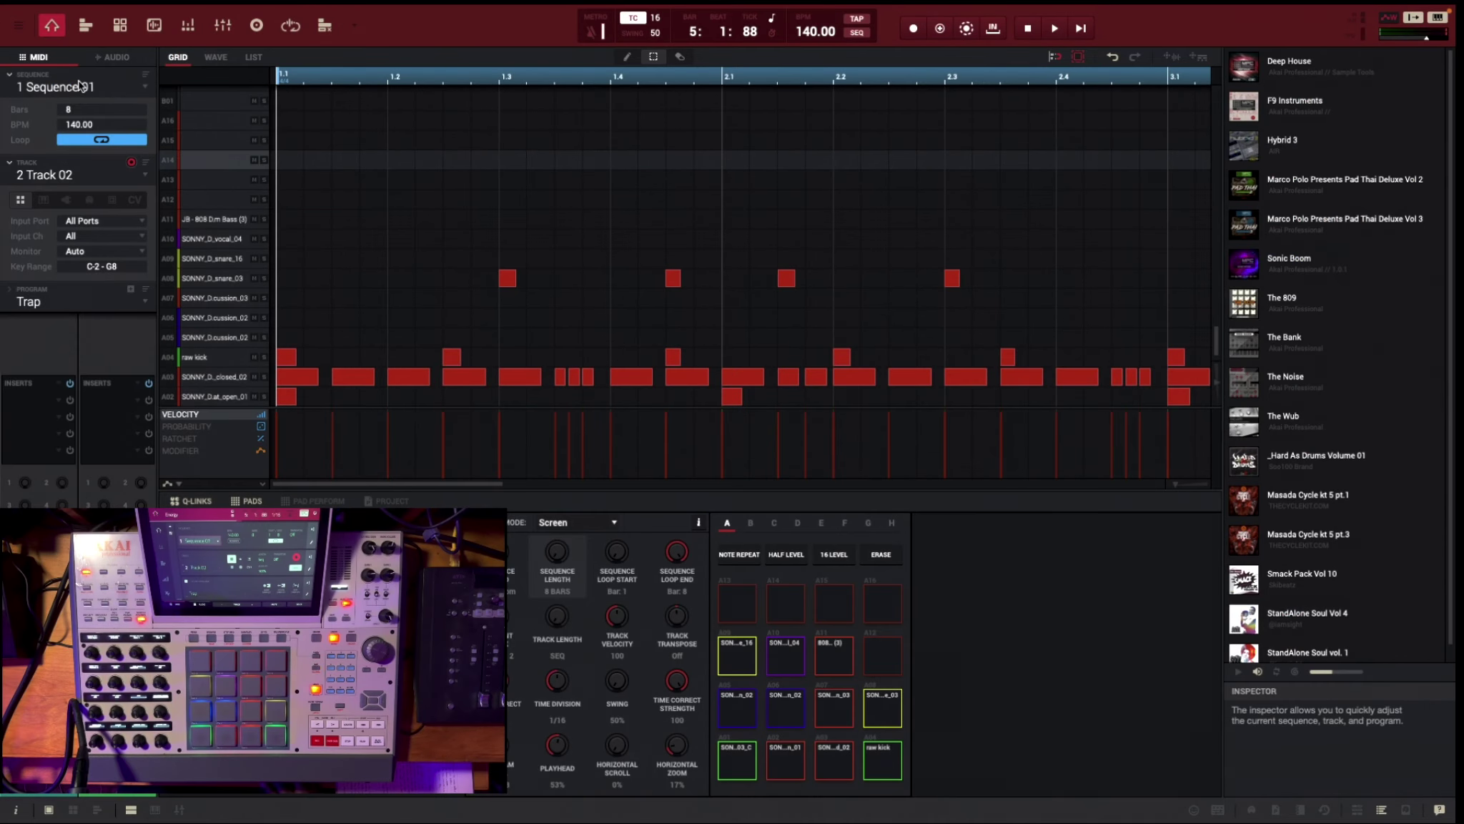
{"action": "left_click", "coordinate": [97, 88]}
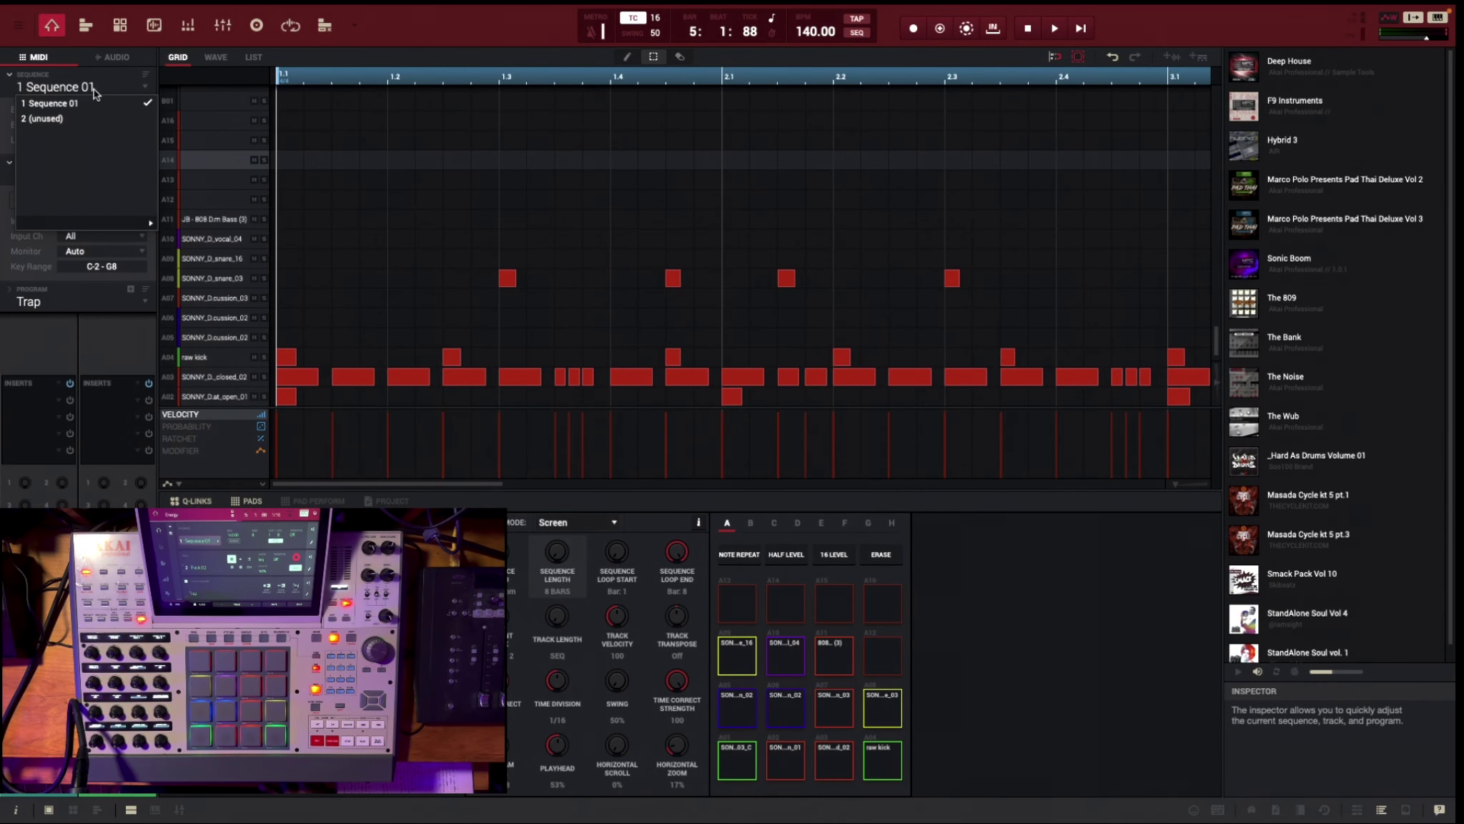
{"action": "left_click", "coordinate": [79, 97]}
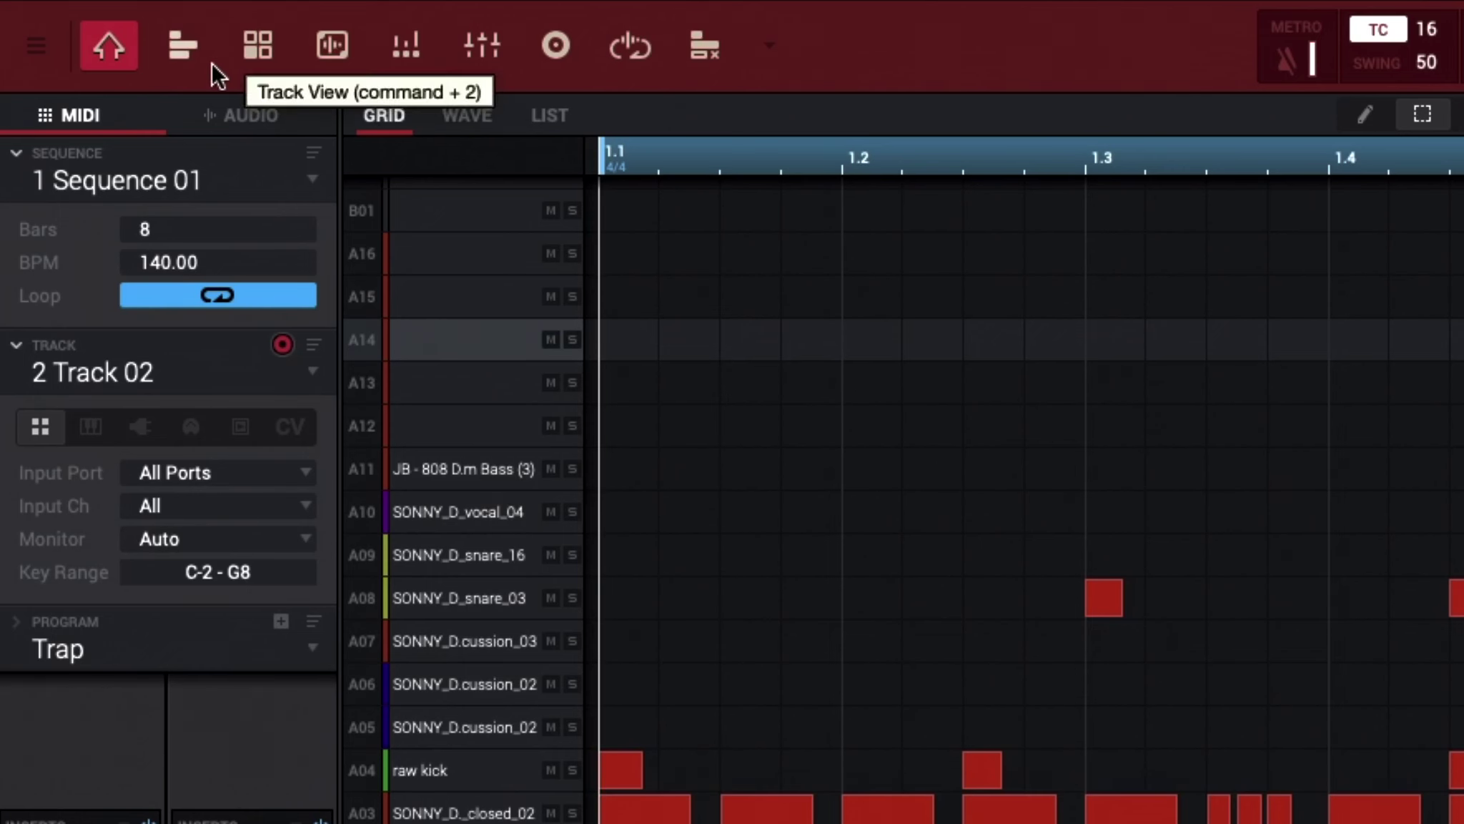
{"action": "left_click", "coordinate": [403, 47]}
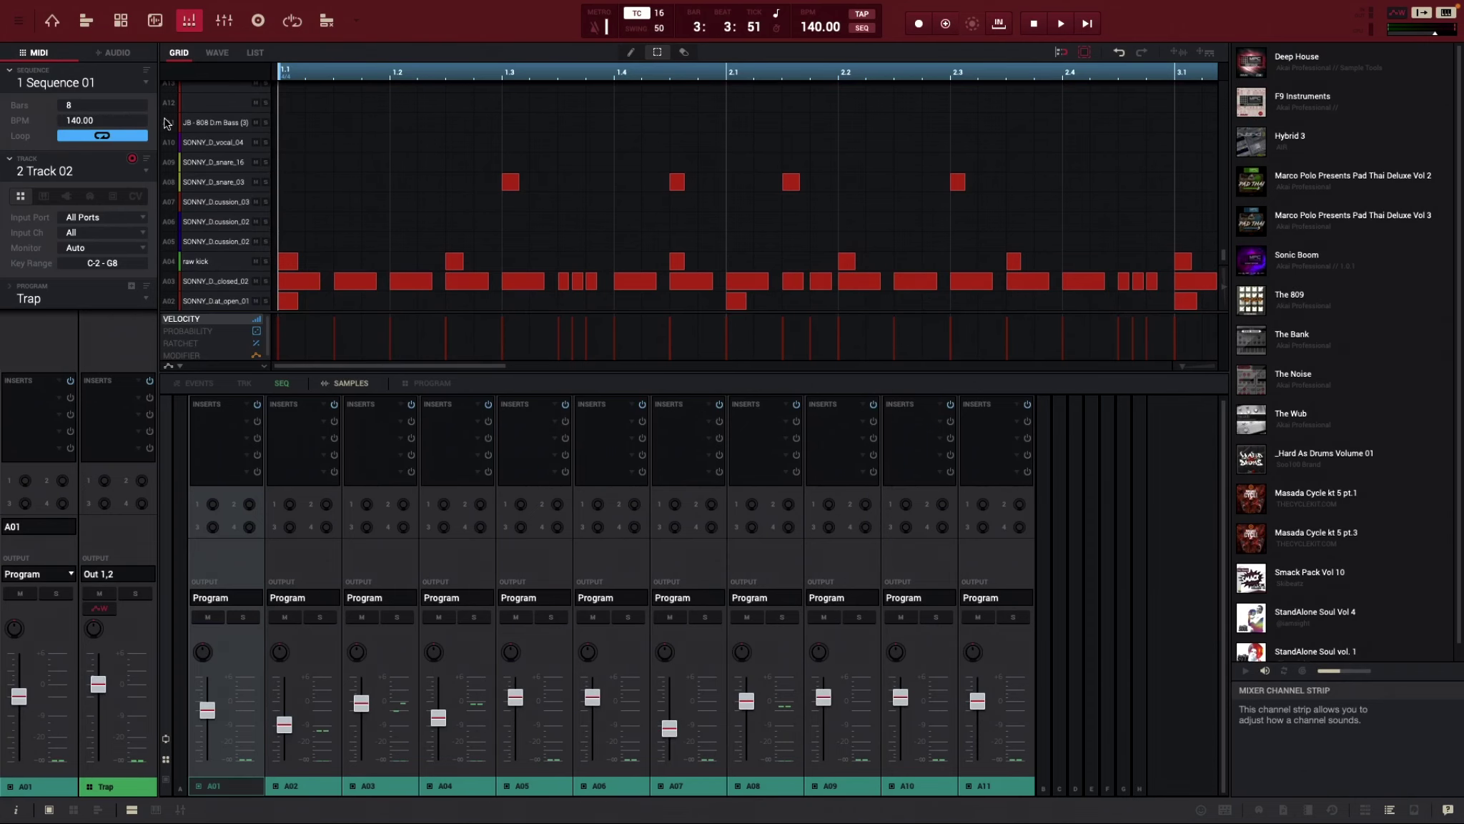
- Switch to Track View with Ctrl+T, showing Track 01 to Track 05 and Audio 001
{"action": "key", "text": "ctrl+t"}
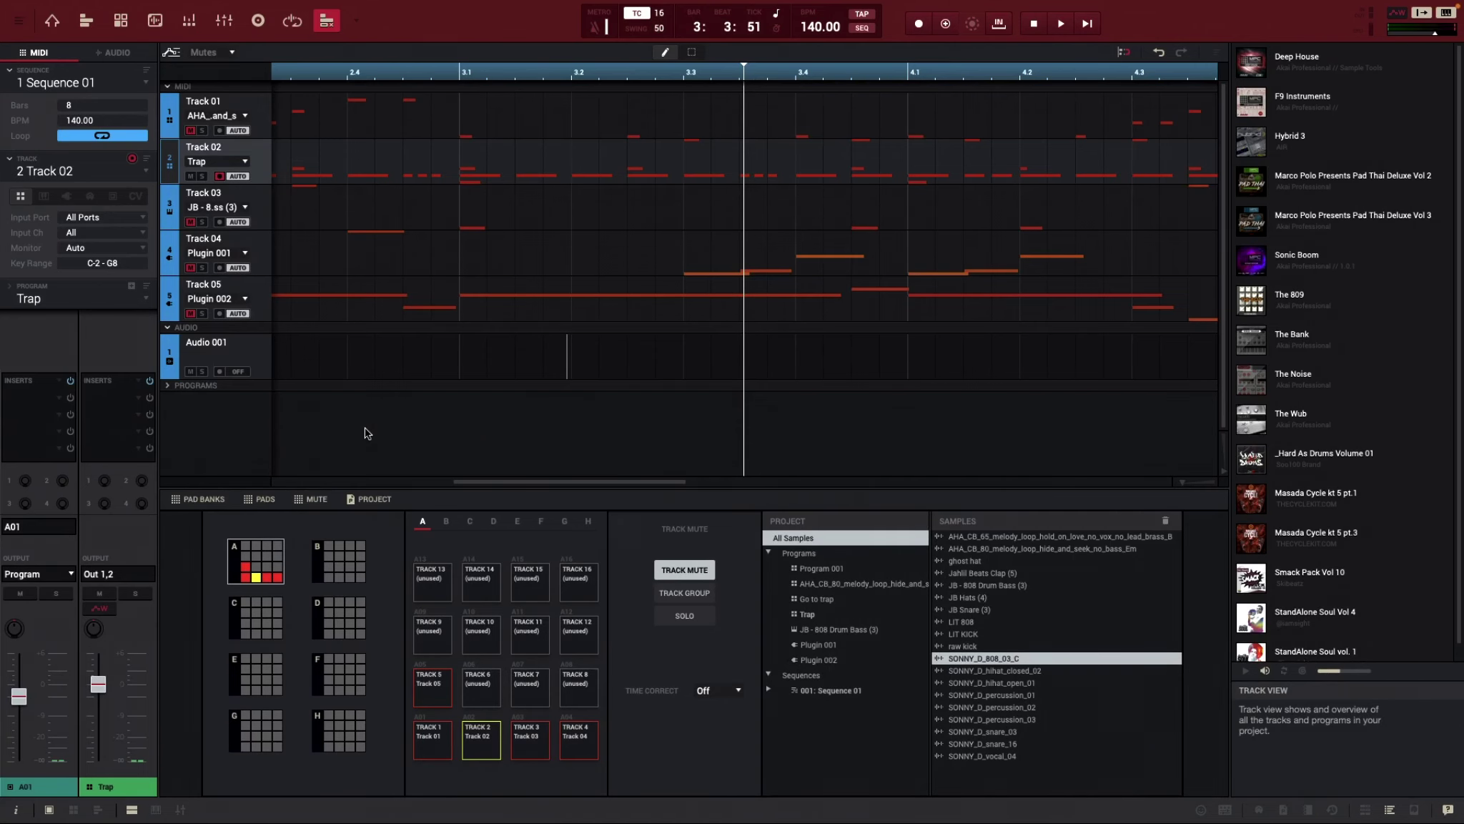
- Return to the drum grid with Ctrl+G, then play Sequence 01 and stop it
{"action": "key", "text": "ctrl+g"}
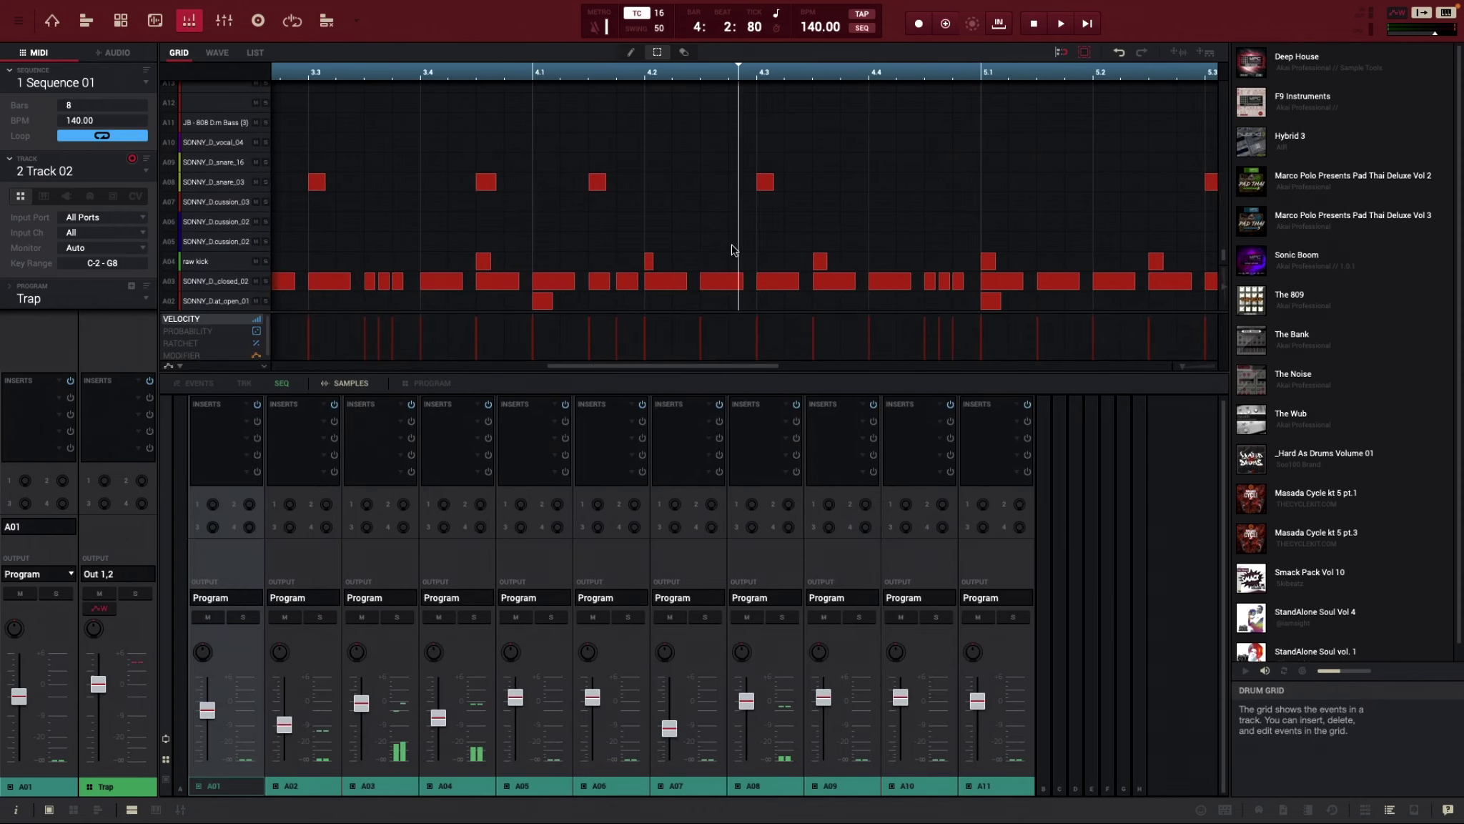
{"action": "key", "text": "space"}
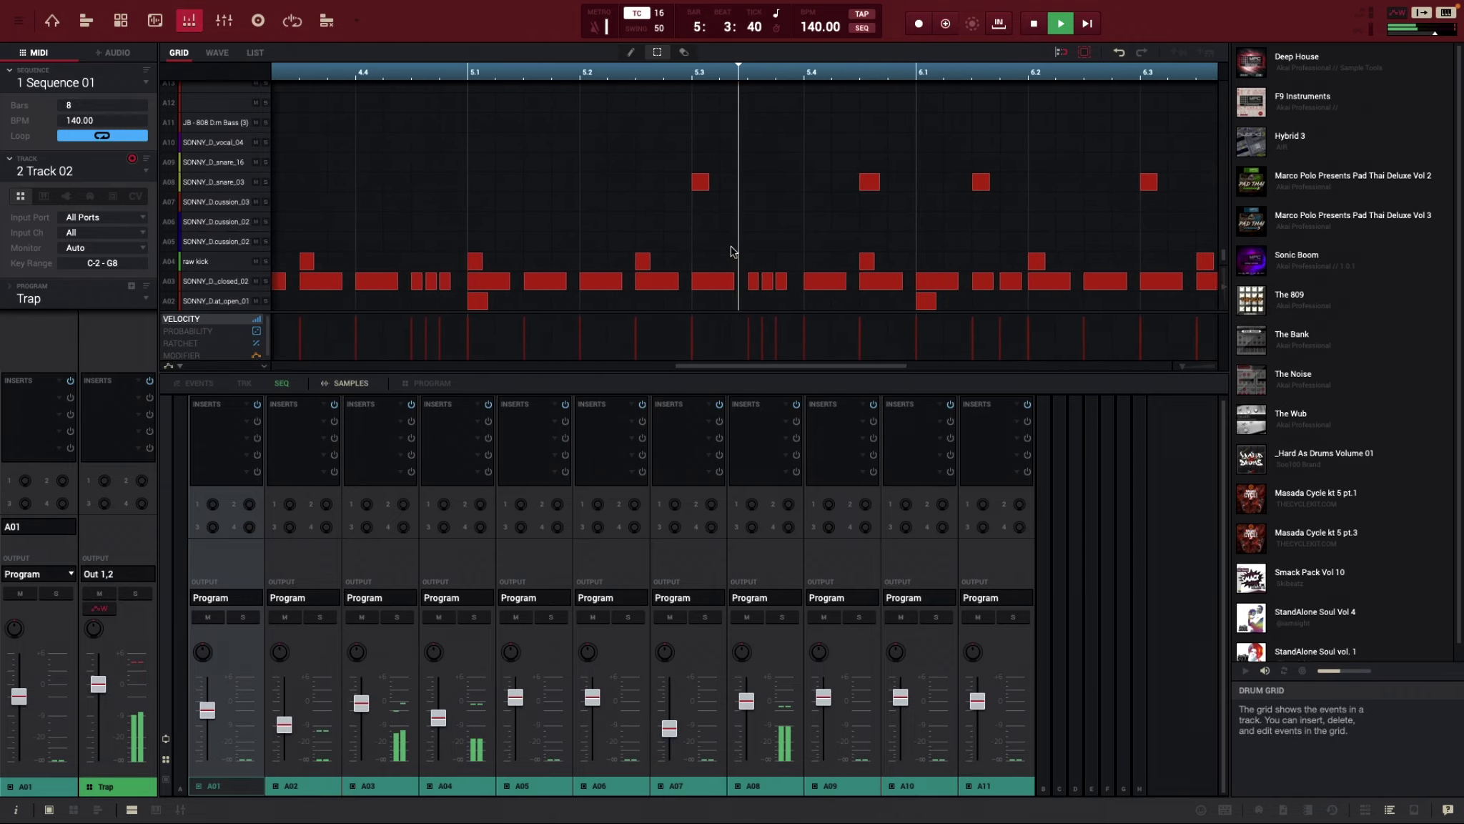
{"action": "key", "text": "space"}
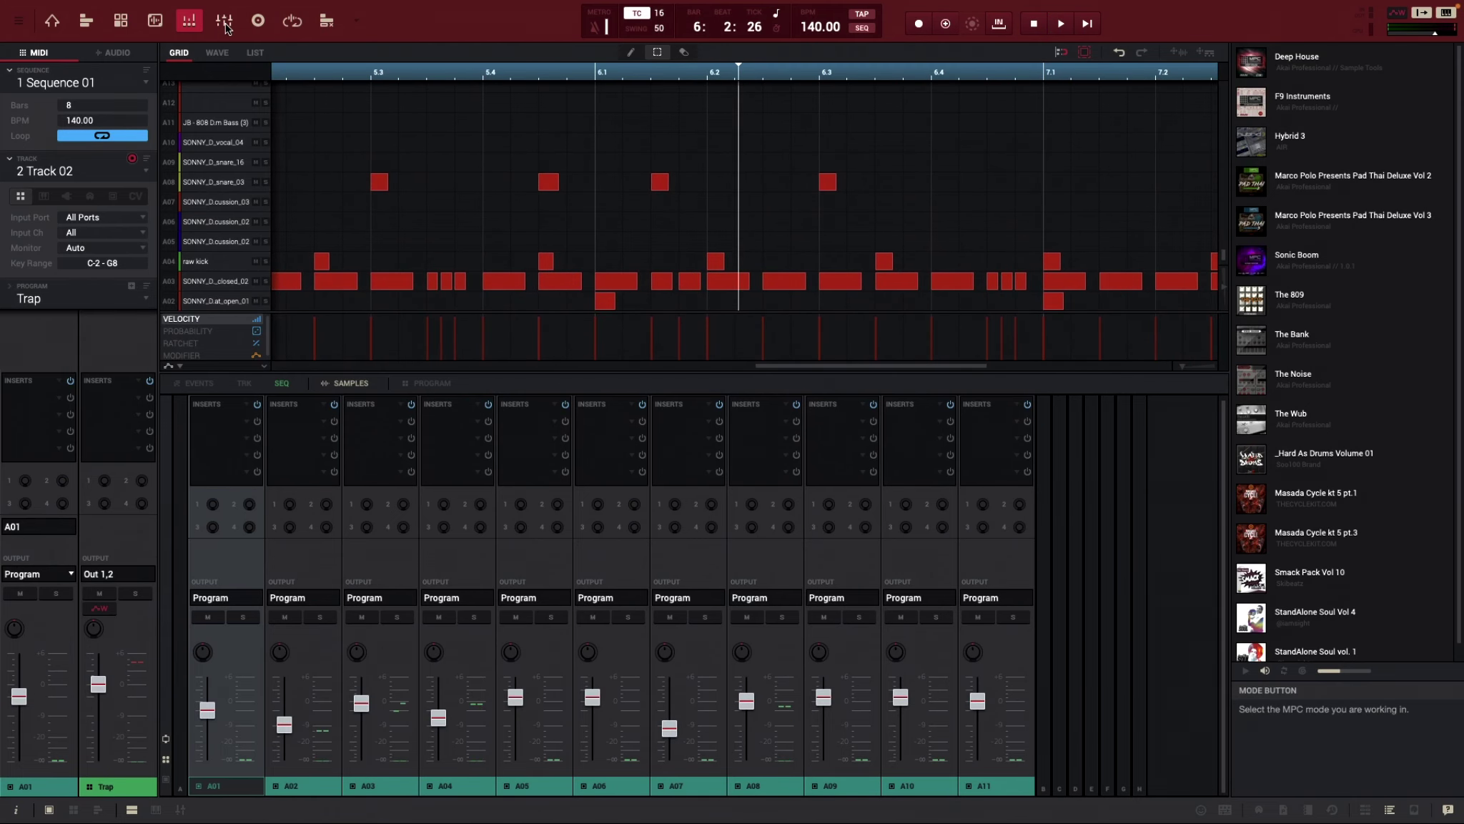
- Show the Channel Mixer, play and stop the sequence, then open the separate Mixer window
{"action": "left_click", "coordinate": [225, 25]}
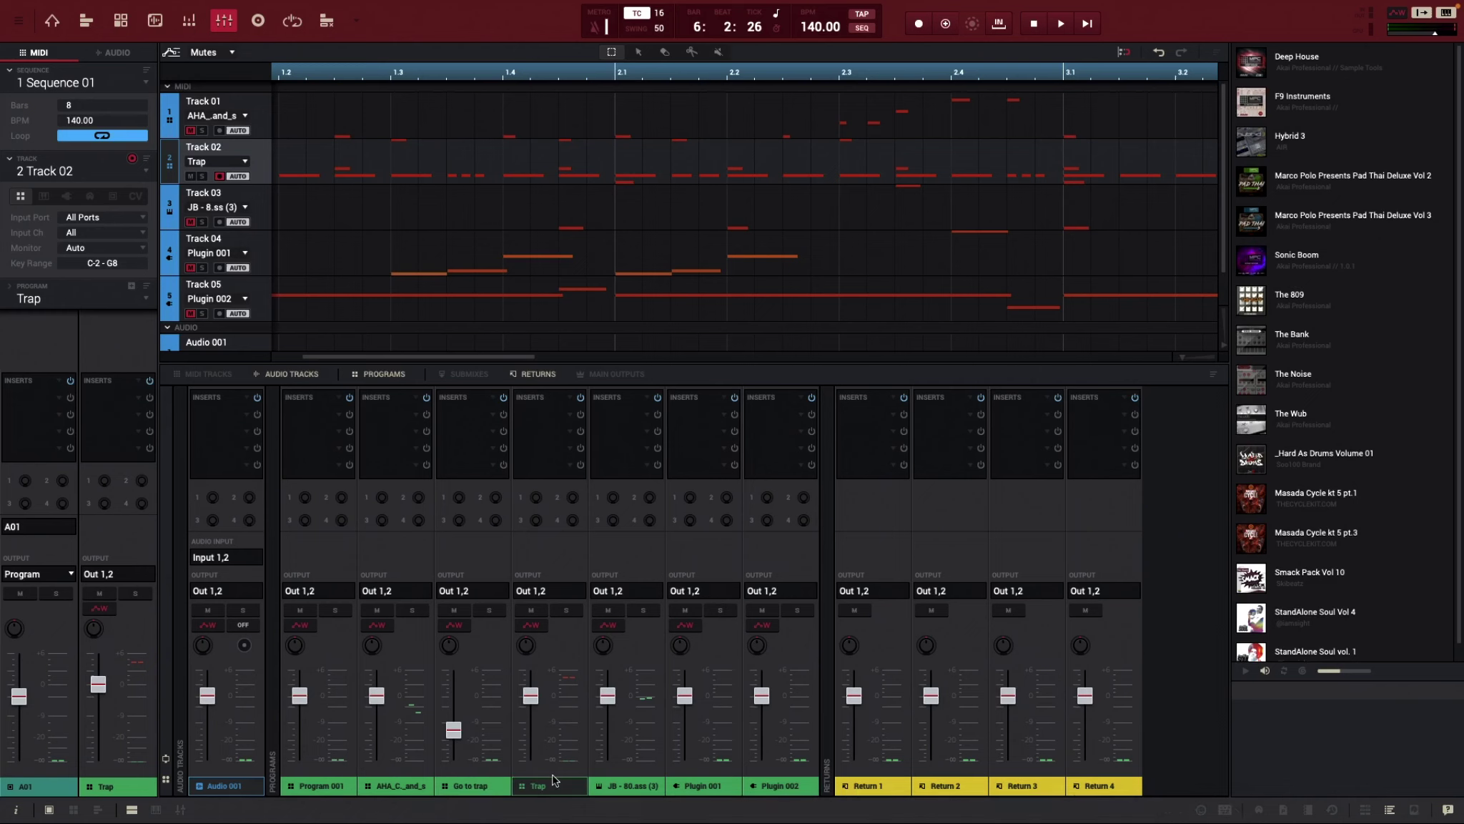
{"action": "key", "text": "space"}
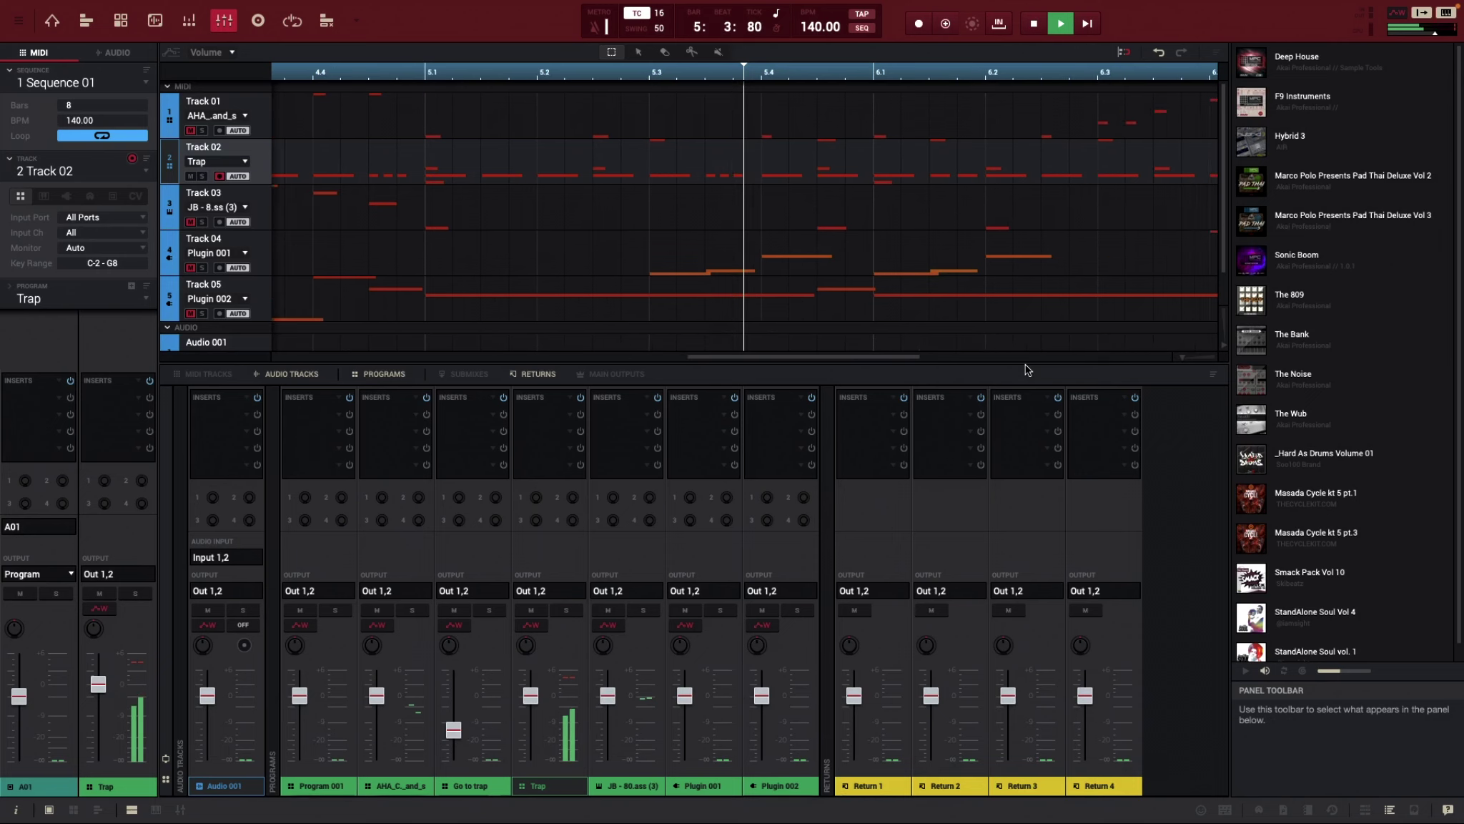
{"action": "key", "text": "space"}
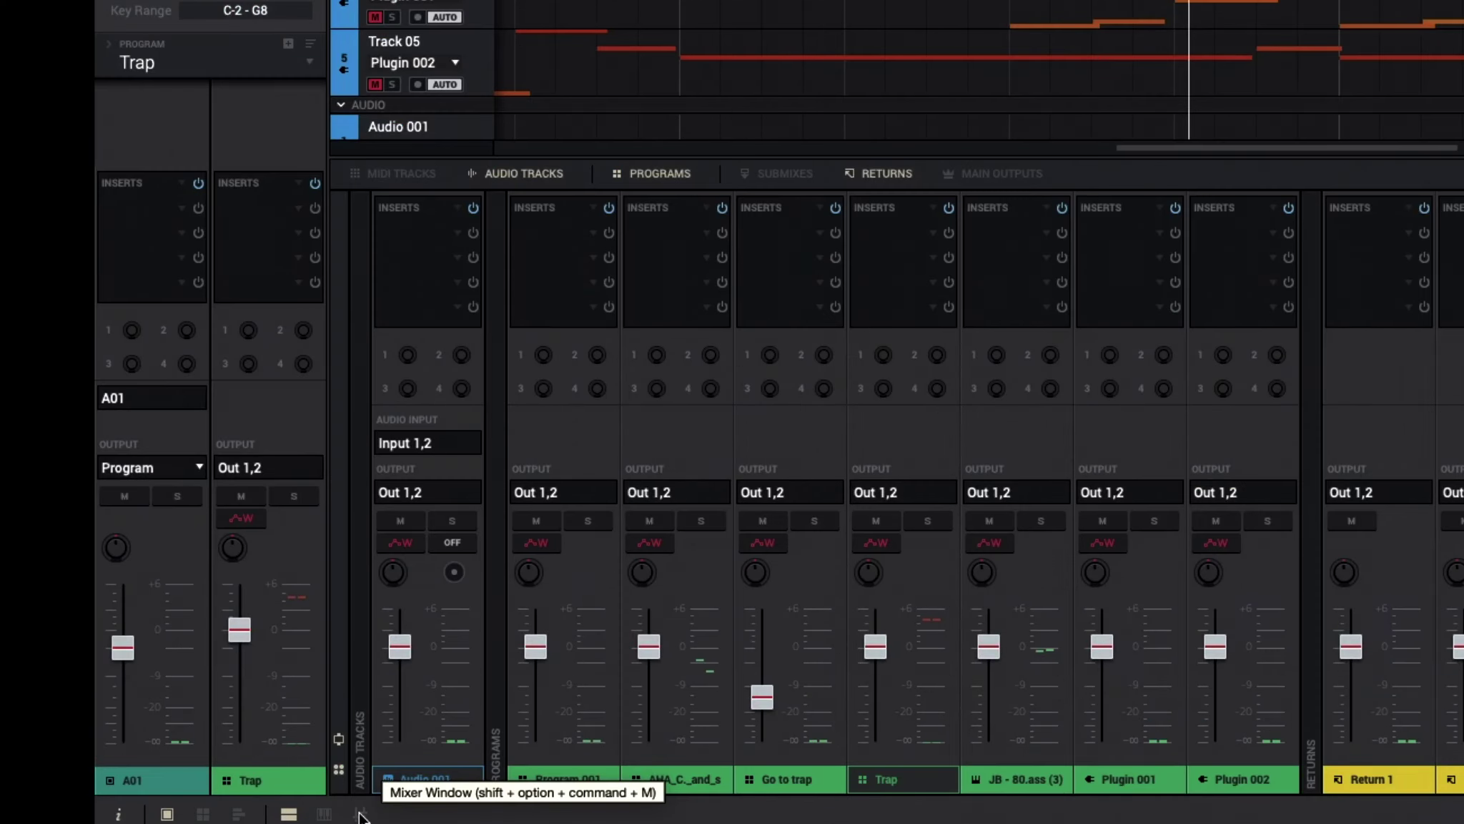
{"action": "left_click", "coordinate": [359, 815]}
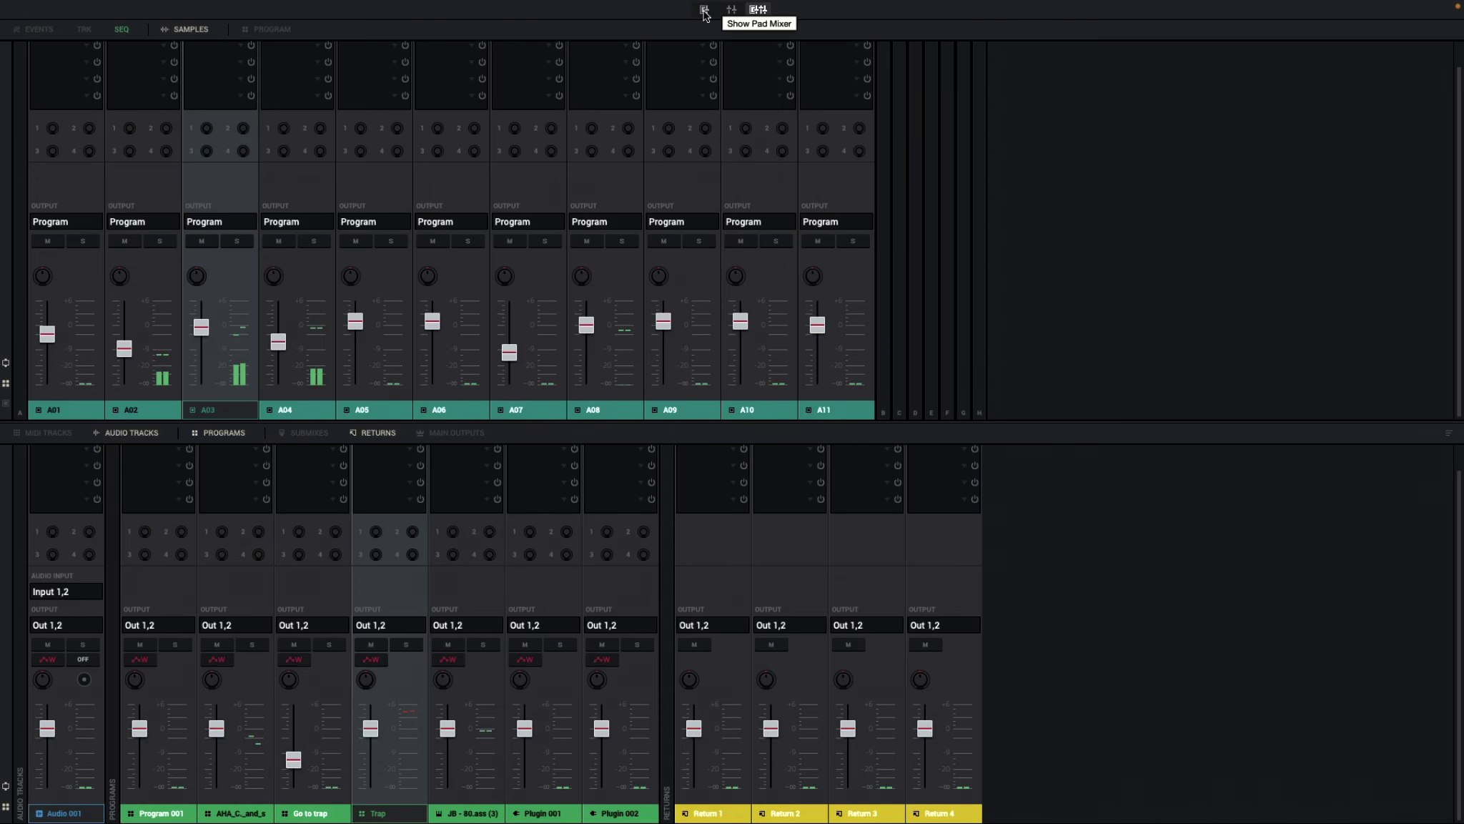
- Expand the pad mixer to full height and scroll up to show strips A01–A11
{"action": "left_click", "coordinate": [704, 10]}
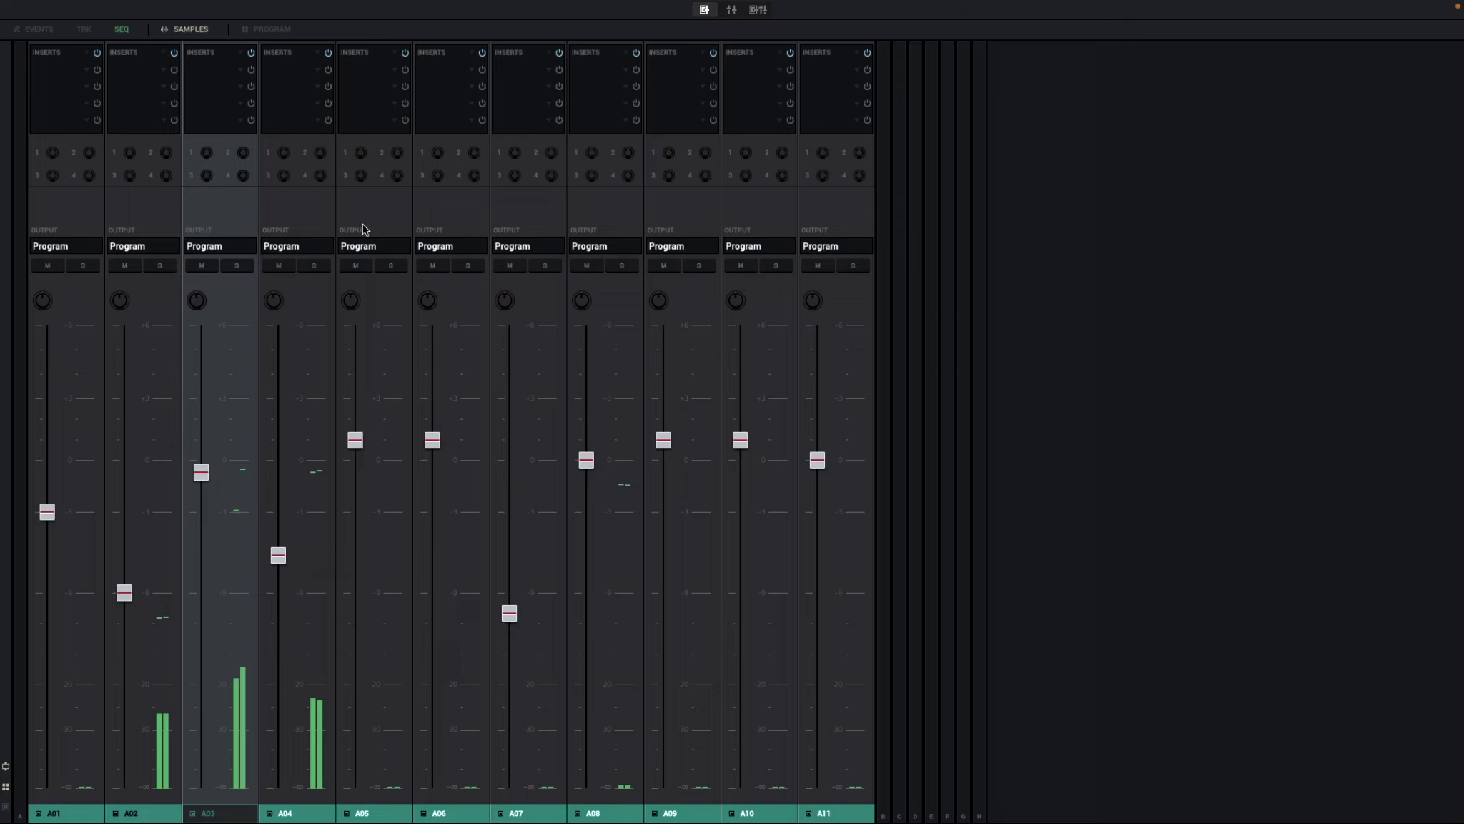
{"action": "mouse_move", "coordinate": [202, 513]}
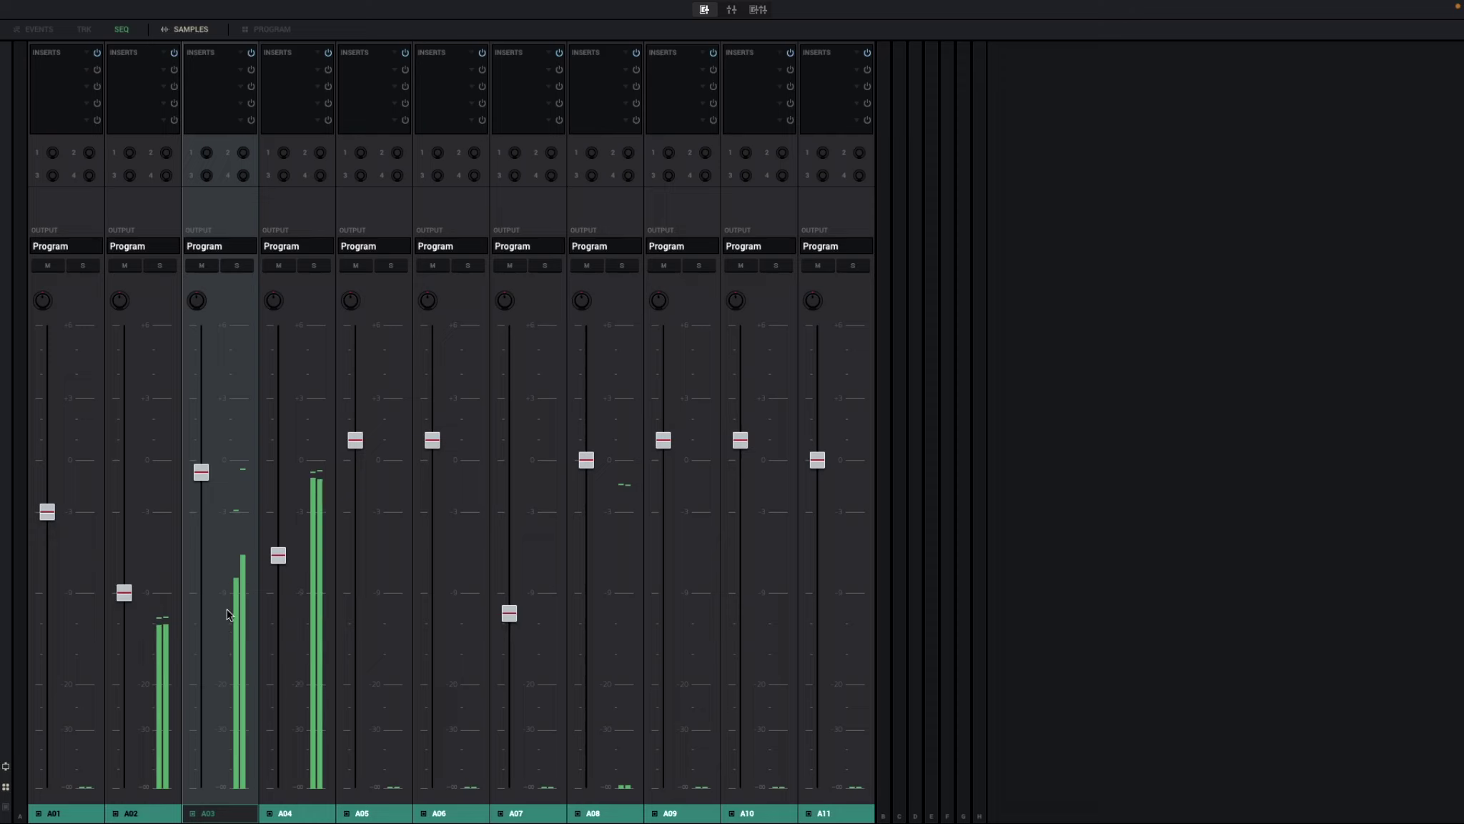
{"action": "scroll", "coordinate": [214, 494], "scroll_direction": "up", "scroll_amount": 1}
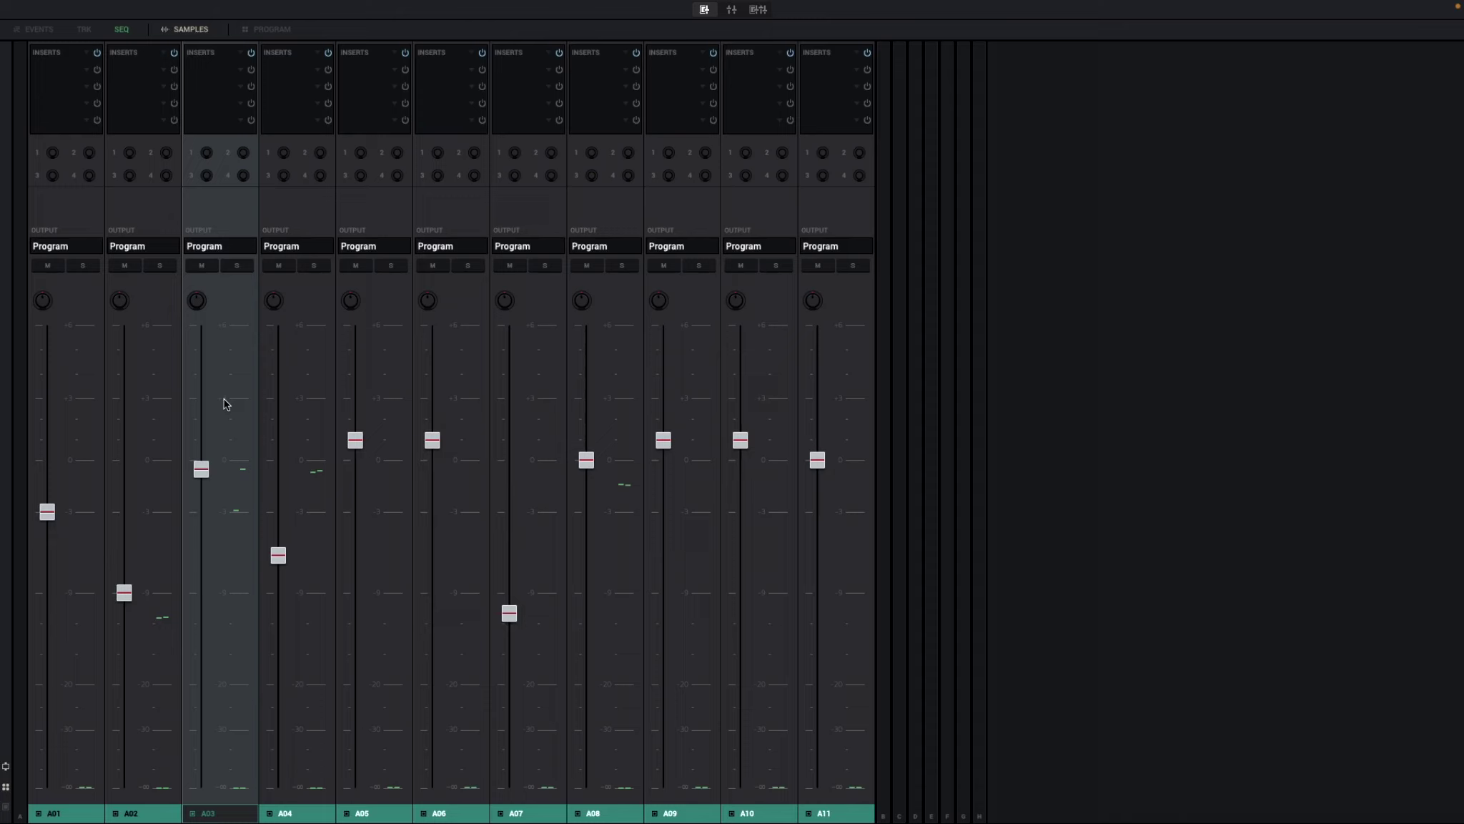
{"action": "mouse_move", "coordinate": [197, 301]}
- Load AIR Compressor from the Dynamics category into pad A03's first insert slot
{"action": "left_click", "coordinate": [214, 72]}
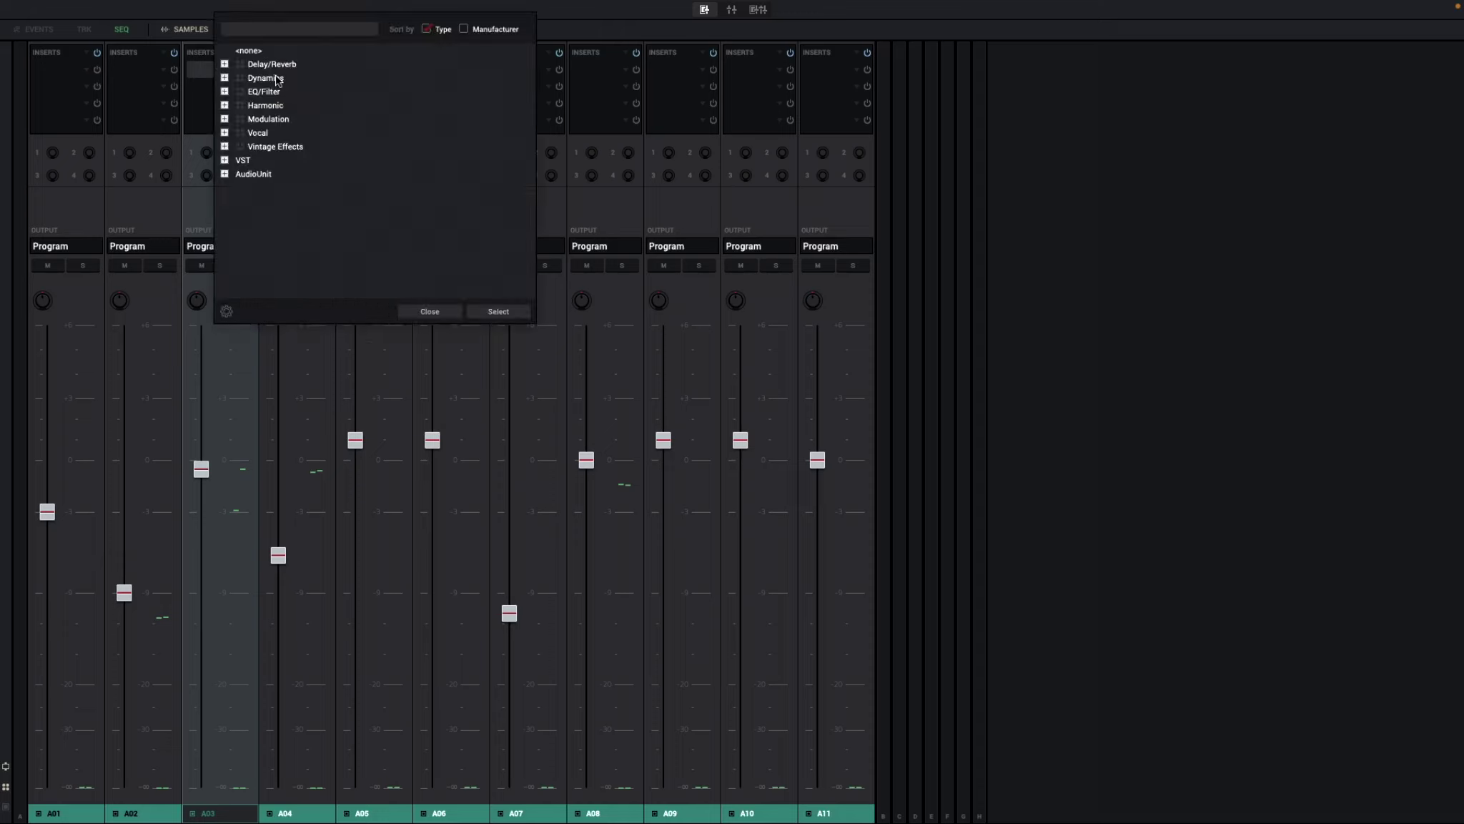
{"action": "left_click", "coordinate": [257, 78]}
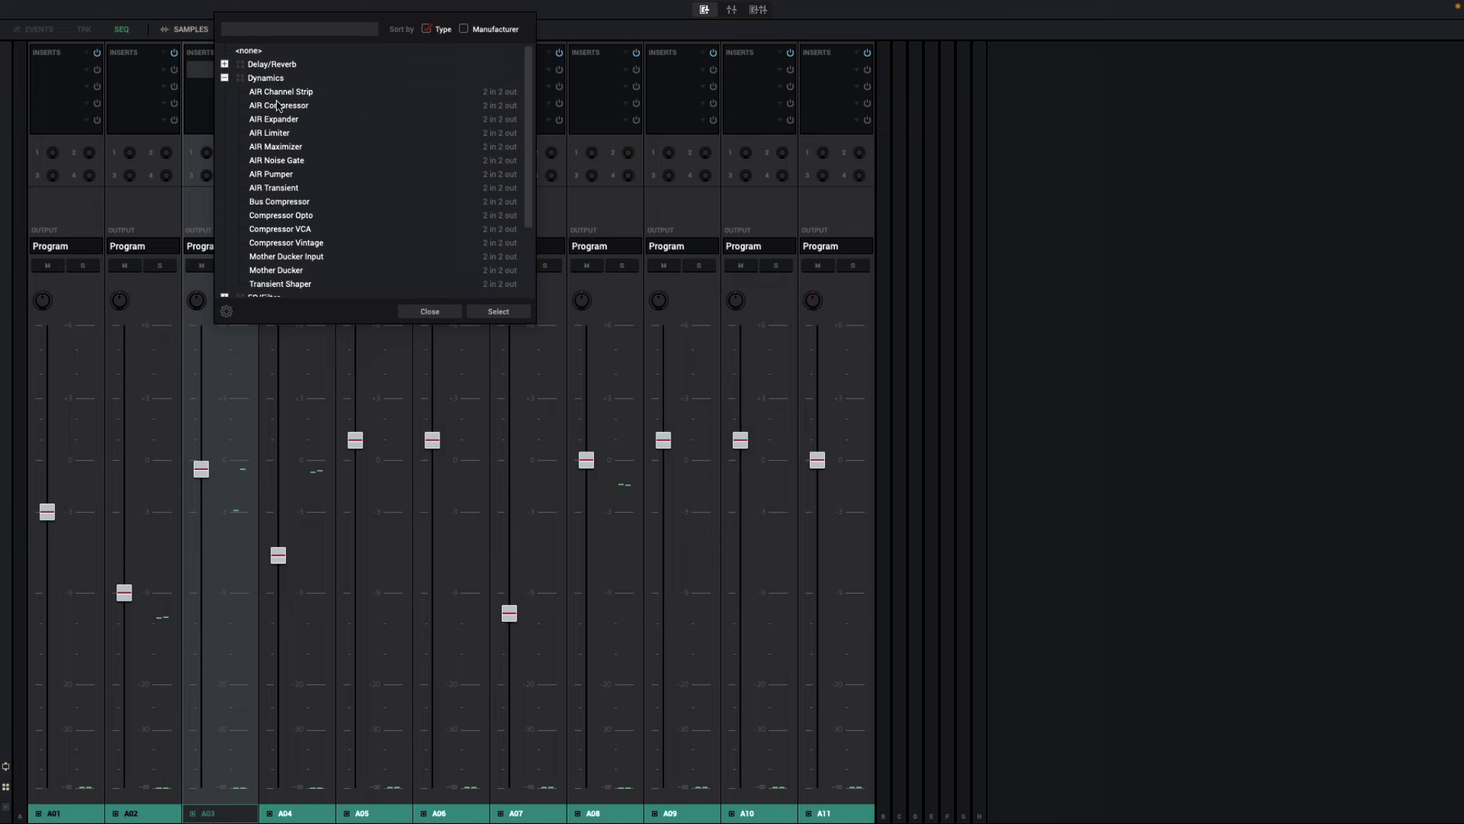
{"action": "left_click", "coordinate": [277, 105]}
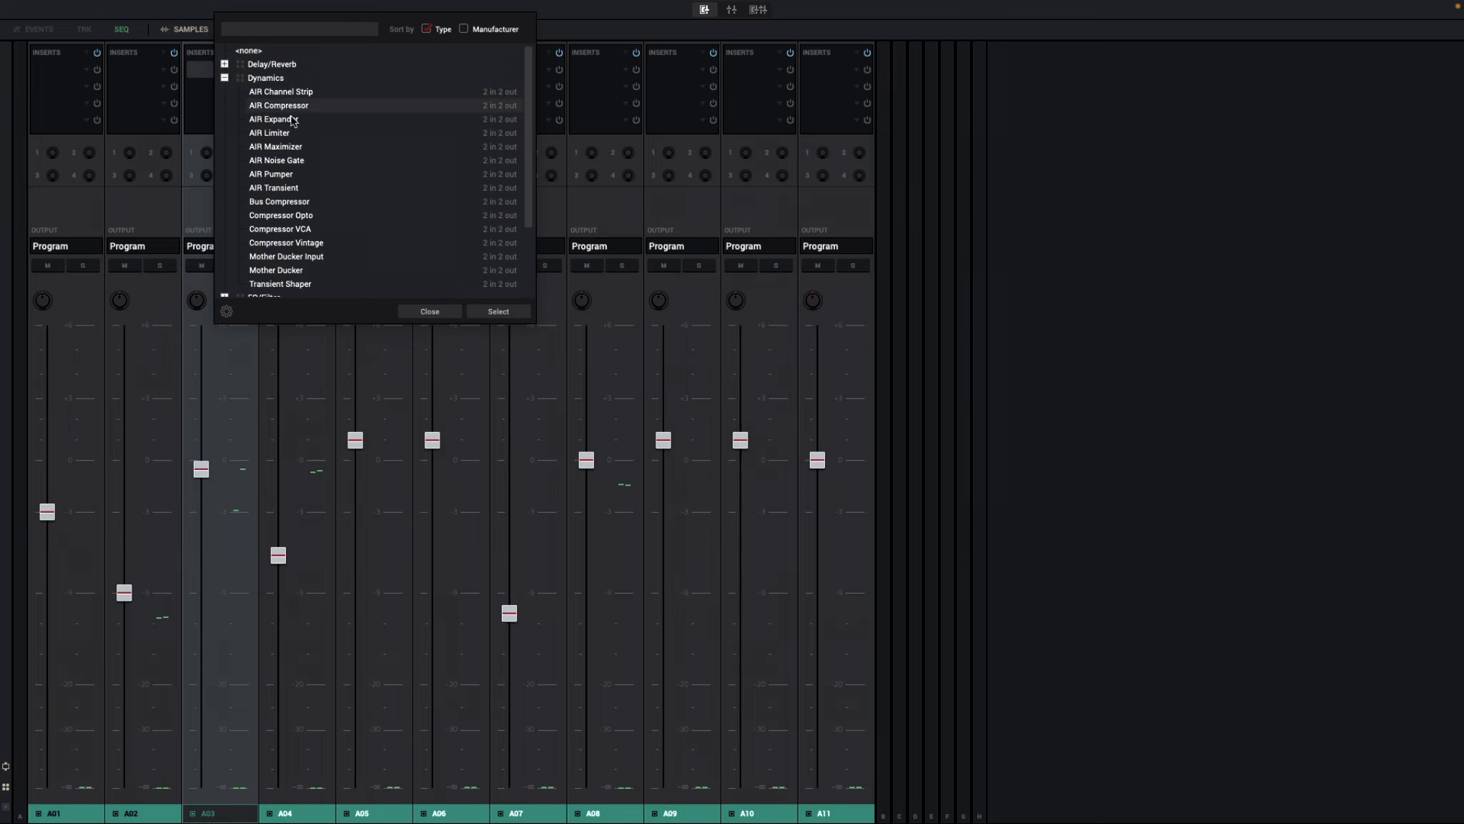
{"action": "left_click", "coordinate": [496, 313]}
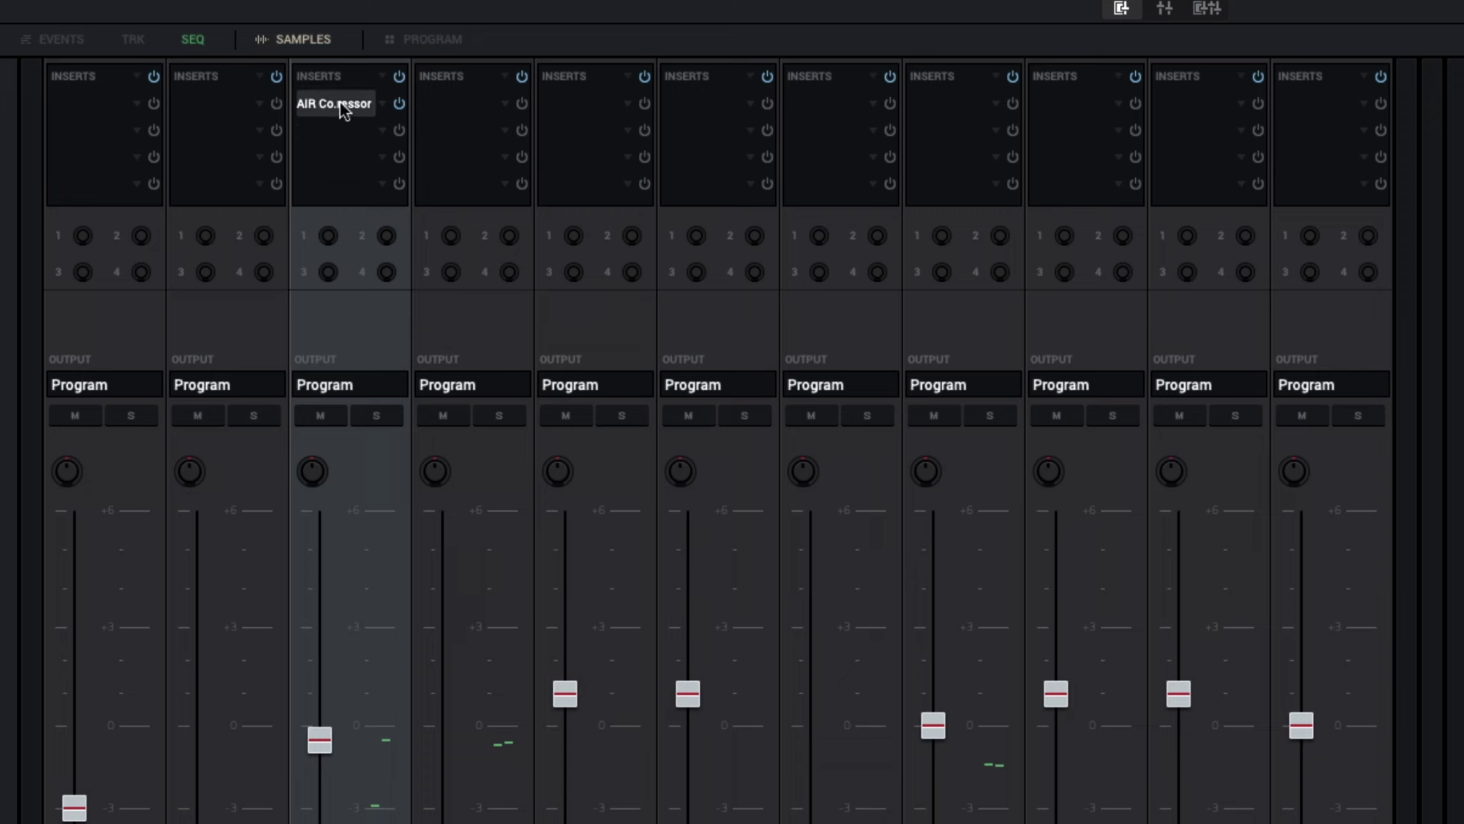
- Move the AIR Compressor down to A03's next slot, then over to A04 and on to A05
{"action": "left_click_drag", "start_coordinate": [340, 116], "coordinate": [340, 127]}
{"action": "left_click", "coordinate": [333, 98]}
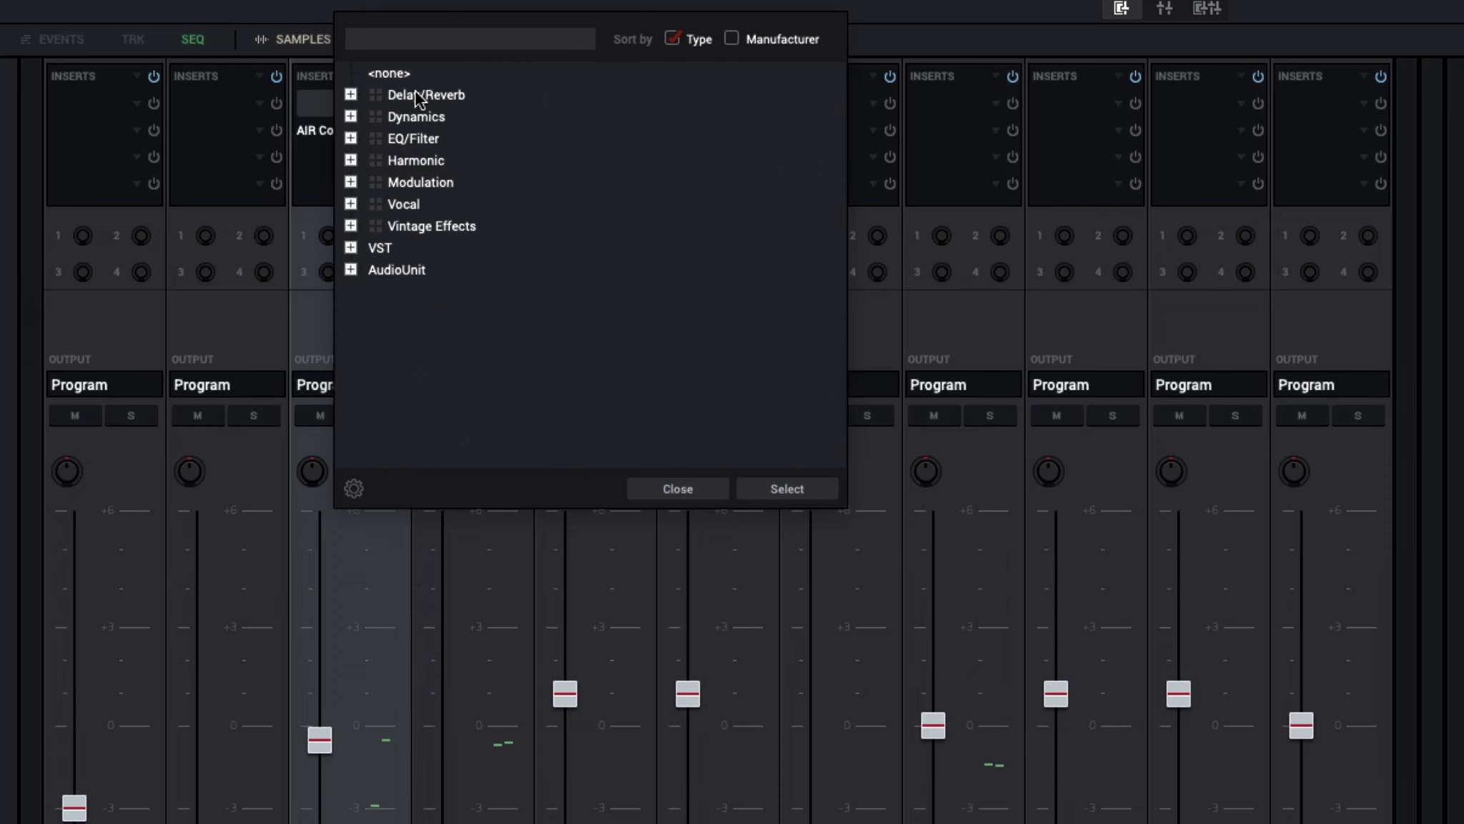
{"action": "left_click", "coordinate": [678, 489]}
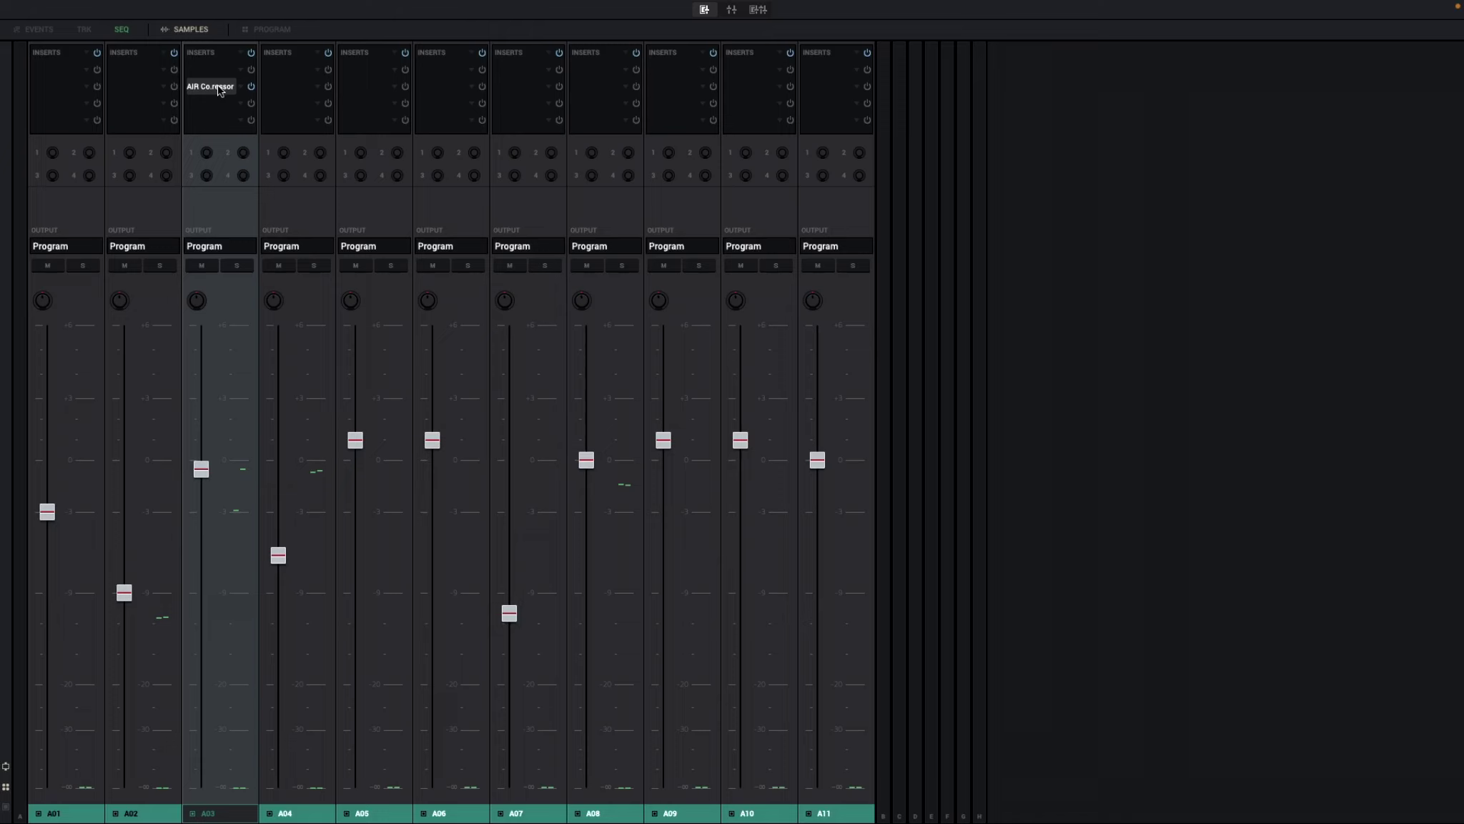
{"action": "mouse_move", "coordinate": [220, 90]}
{"action": "left_mouse_down"}
{"action": "mouse_move", "coordinate": [297, 86]}
{"action": "mouse_move", "coordinate": [215, 87]}
{"action": "left_mouse_up"}
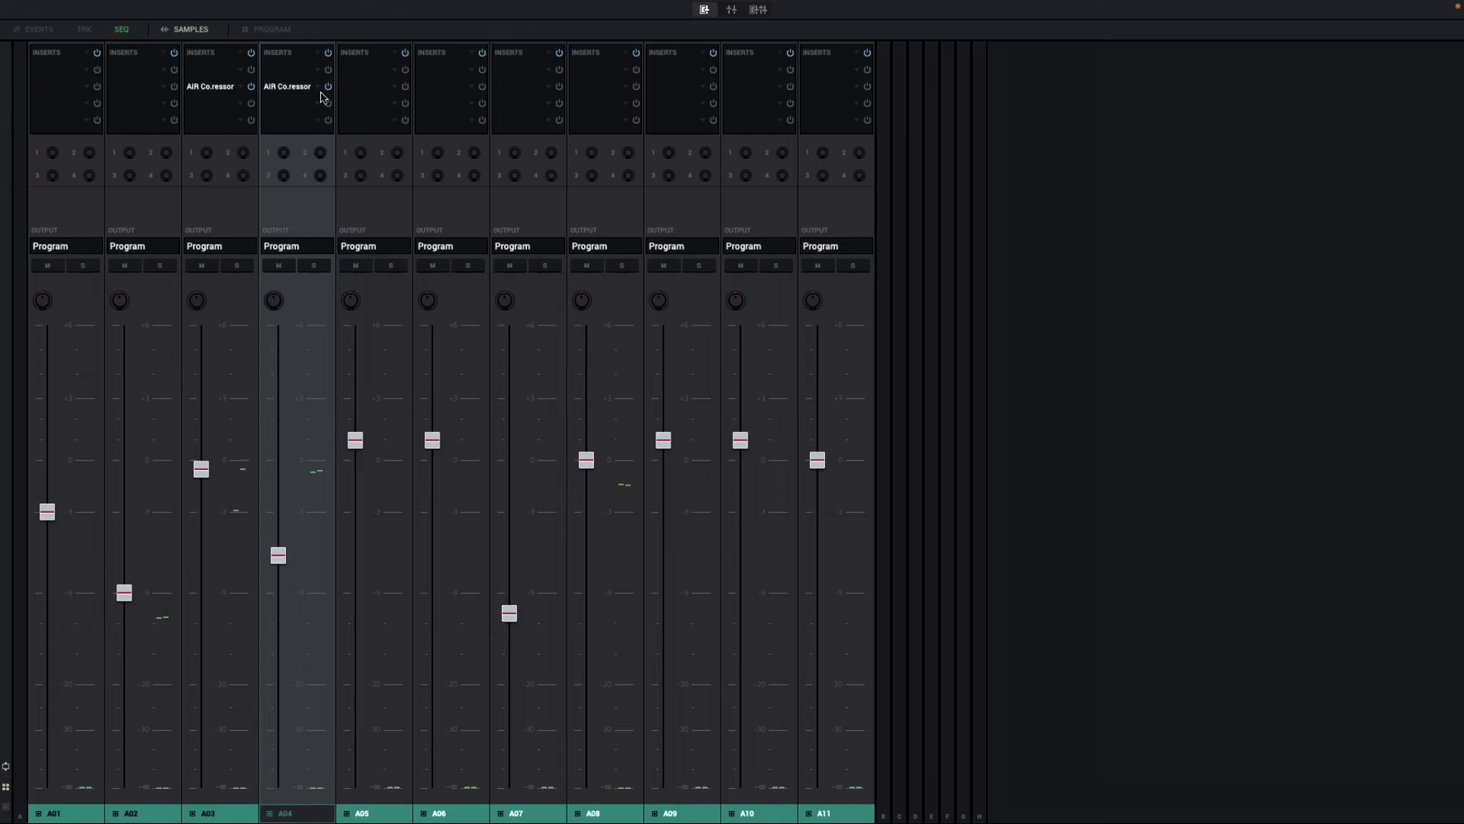
{"action": "left_click_drag", "start_coordinate": [295, 90], "coordinate": [379, 88]}
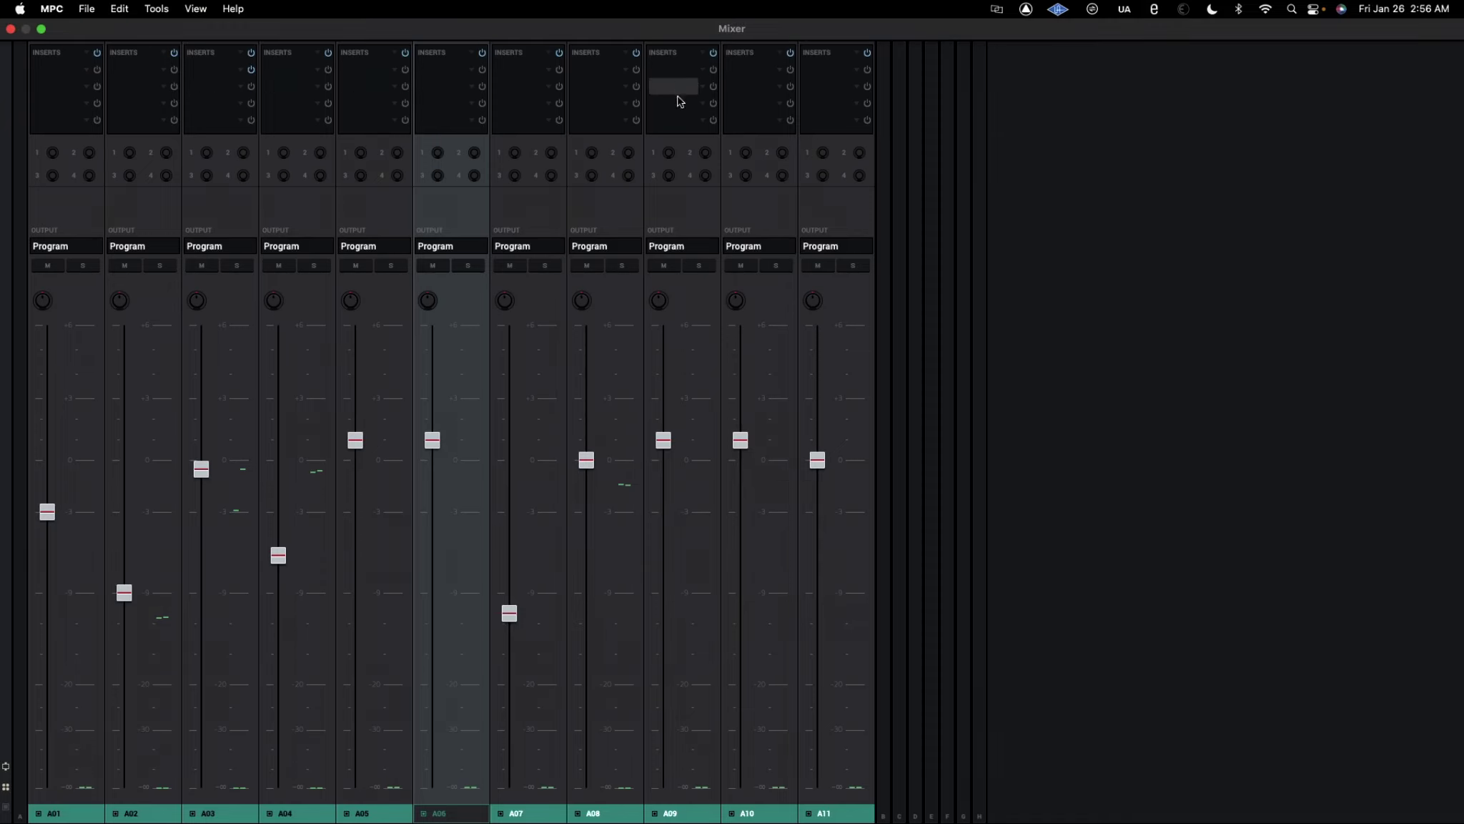
- Try the audio/programs/returns and stacked mixer views, return to pad channels, and show pad sample thumbnails
{"action": "left_click", "coordinate": [731, 10]}
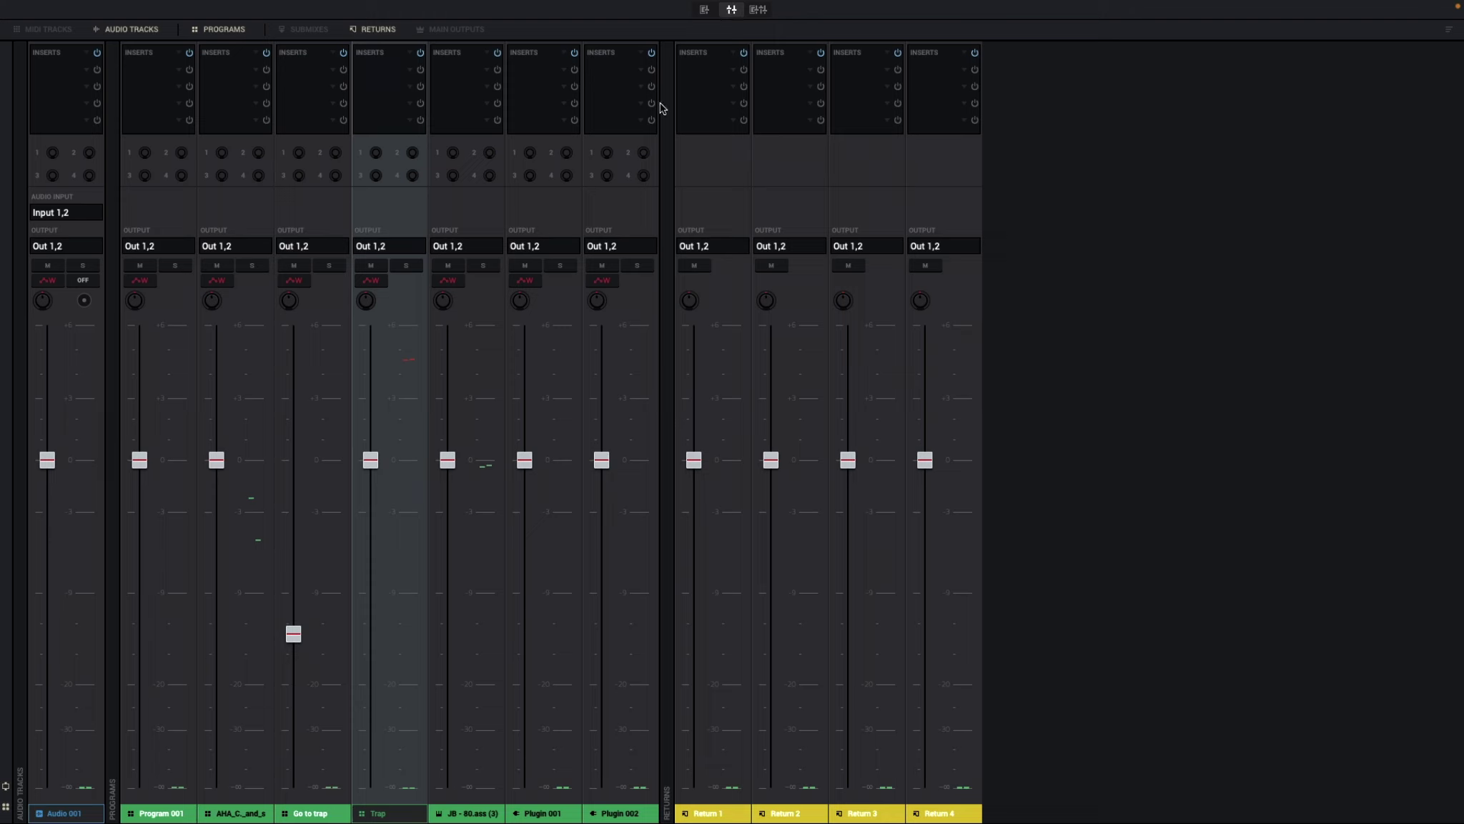
{"action": "left_click", "coordinate": [704, 10]}
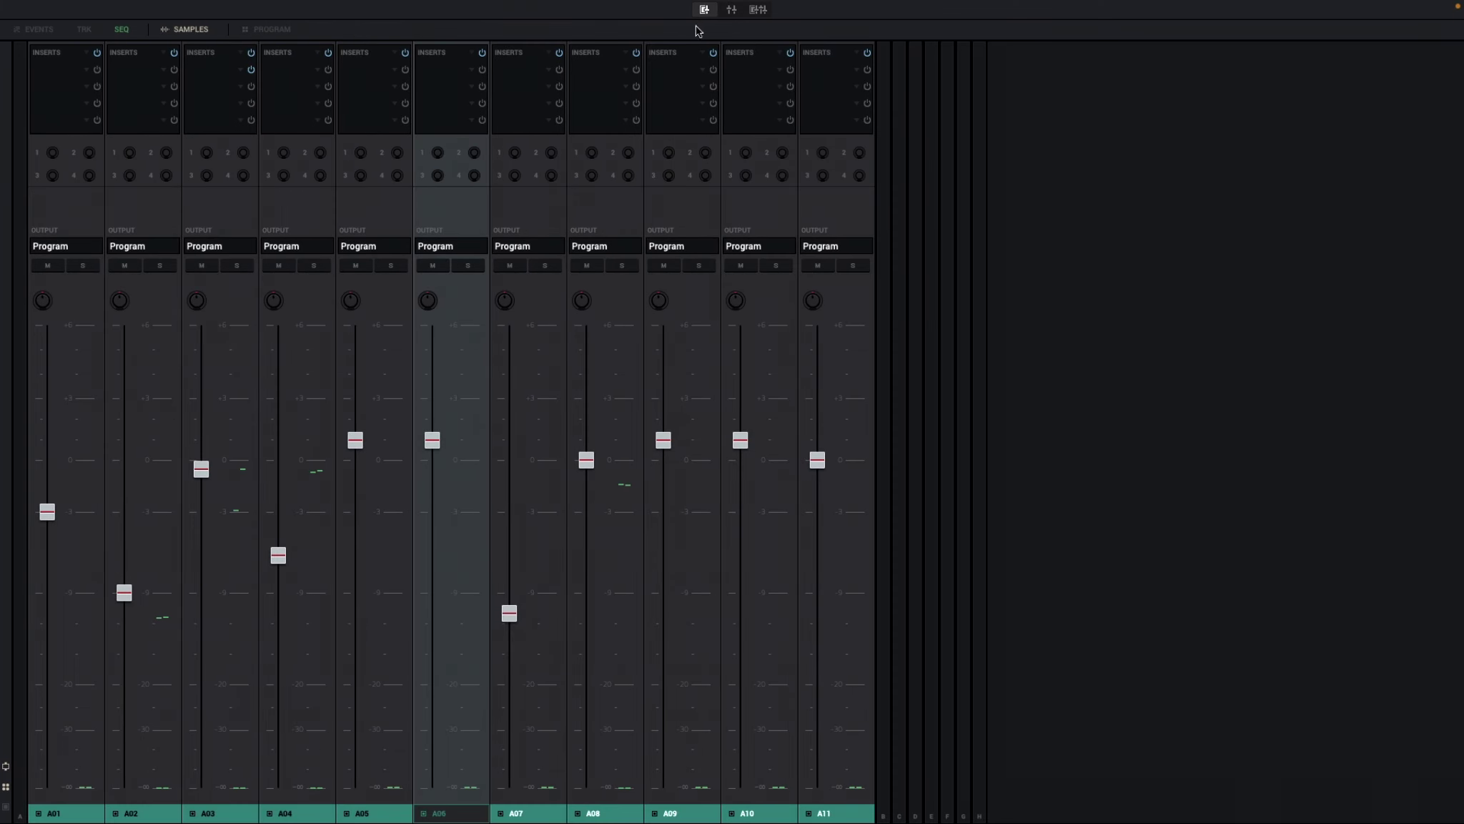
{"action": "left_click", "coordinate": [758, 9]}
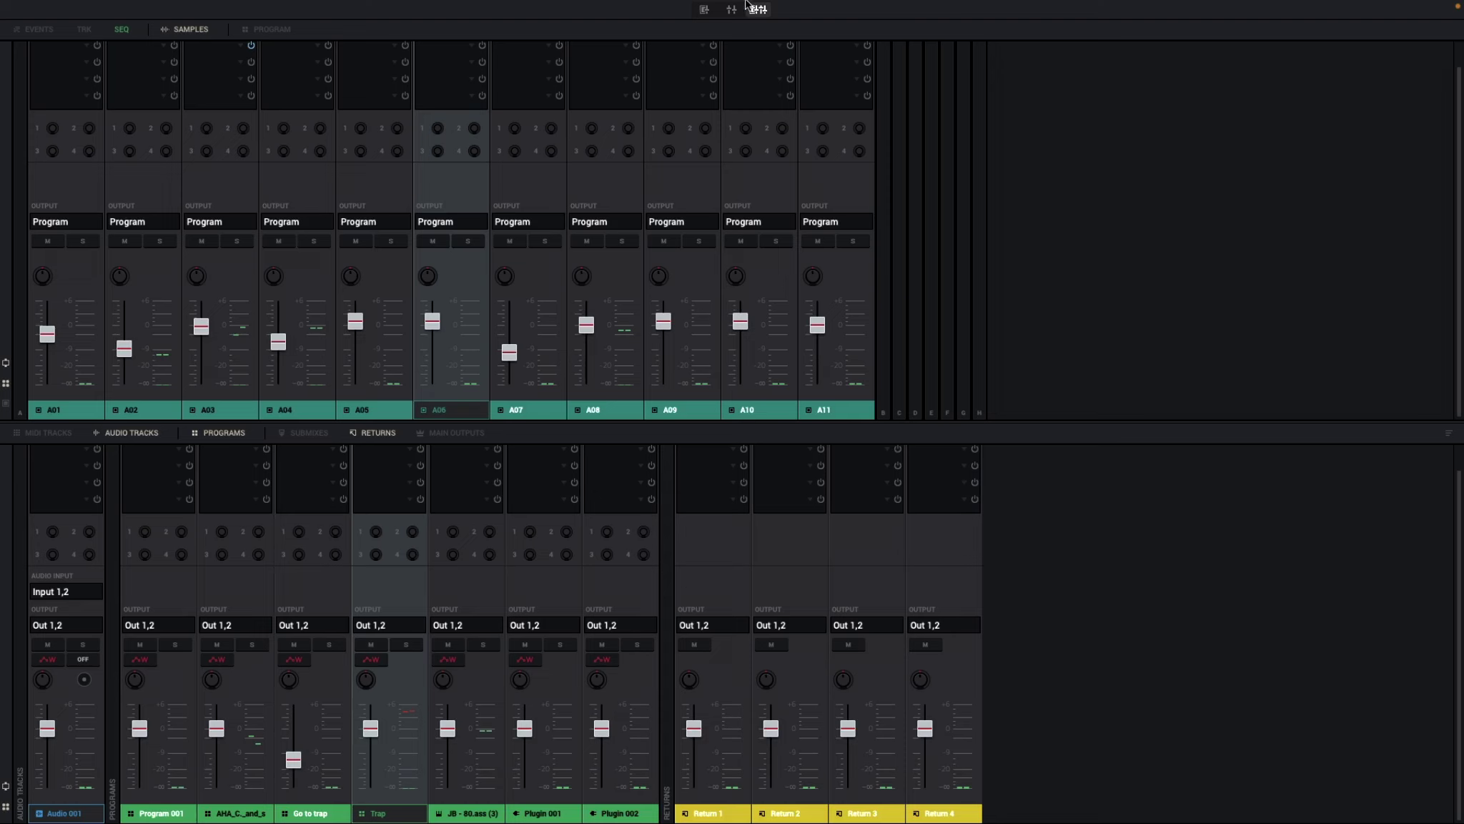
{"action": "left_click", "coordinate": [705, 9]}
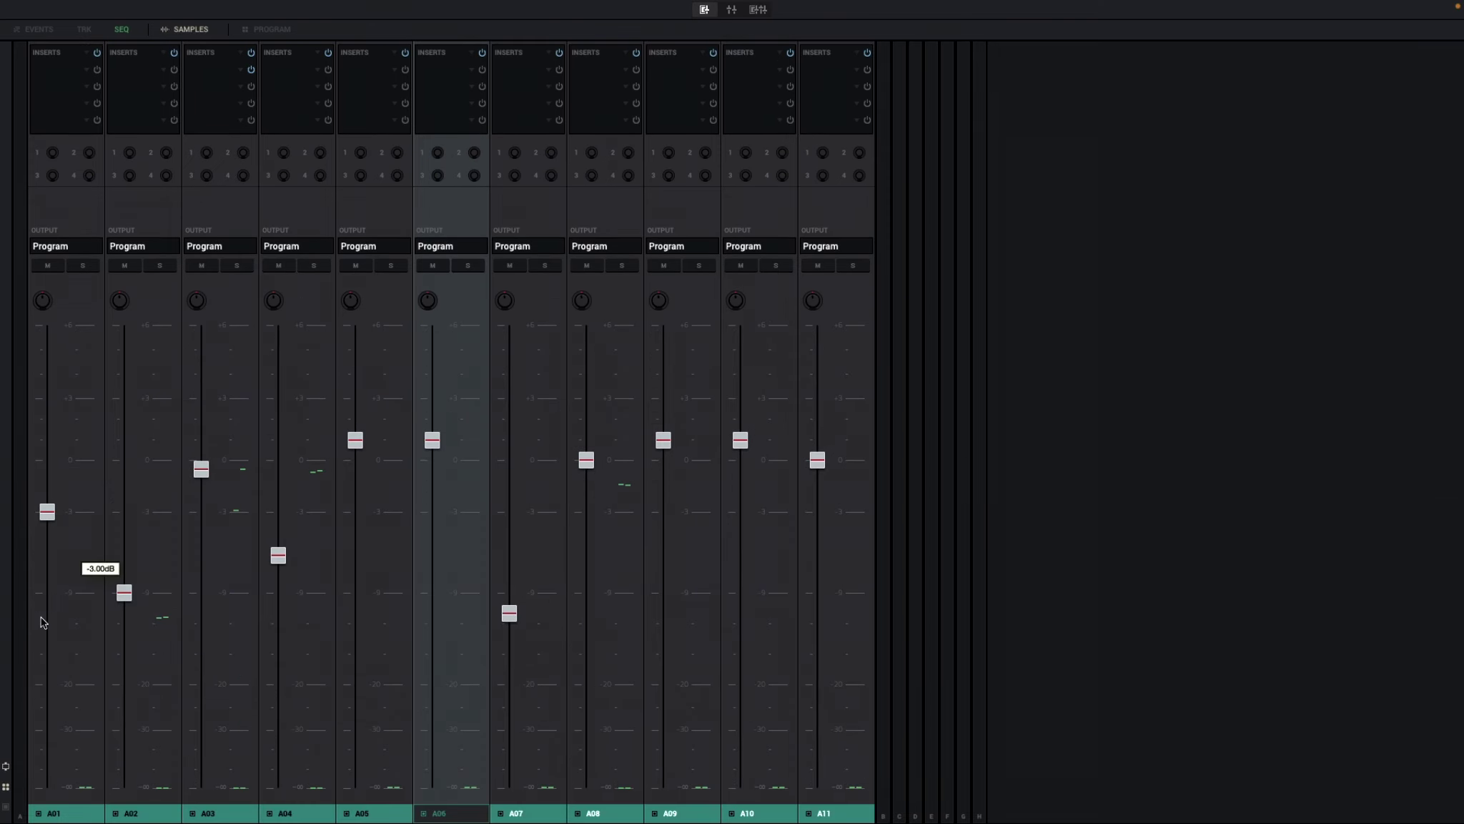
{"action": "left_click", "coordinate": [9, 808]}
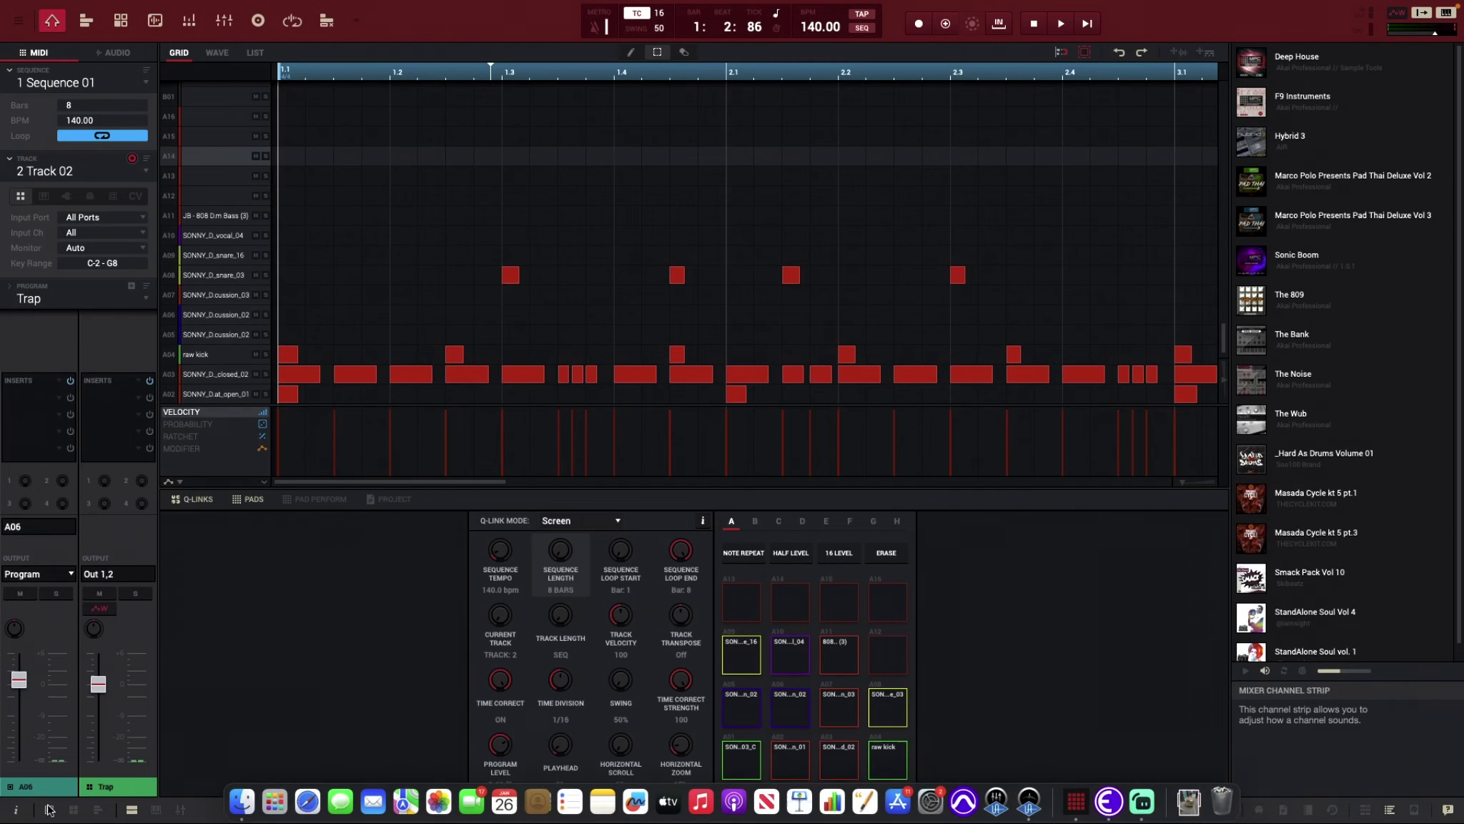
- Hide the inspector and expansion browser, then move through song view to the sample editor
{"action": "left_click", "coordinate": [15, 811]}
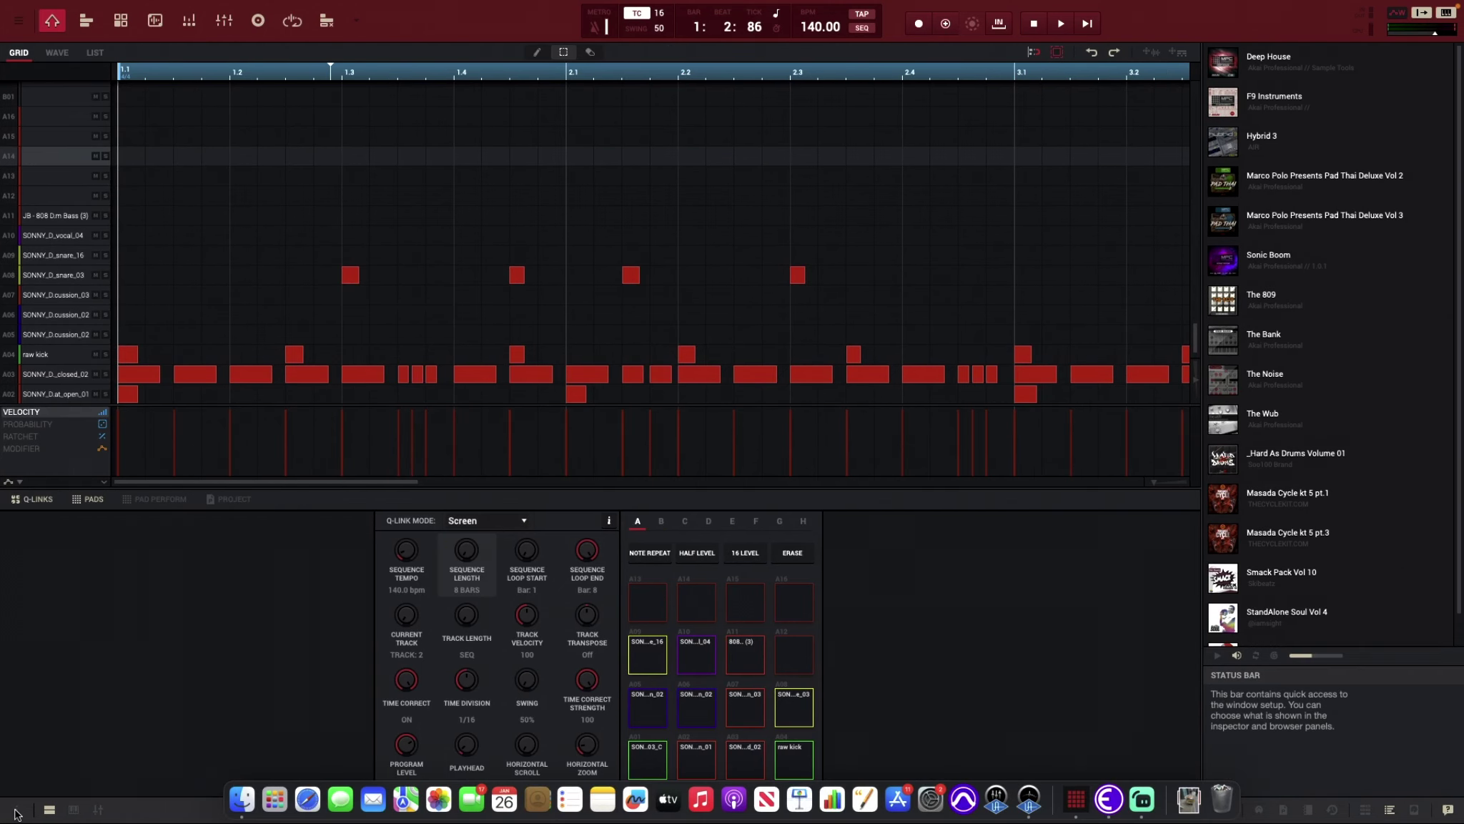
{"action": "left_click", "coordinate": [1391, 810]}
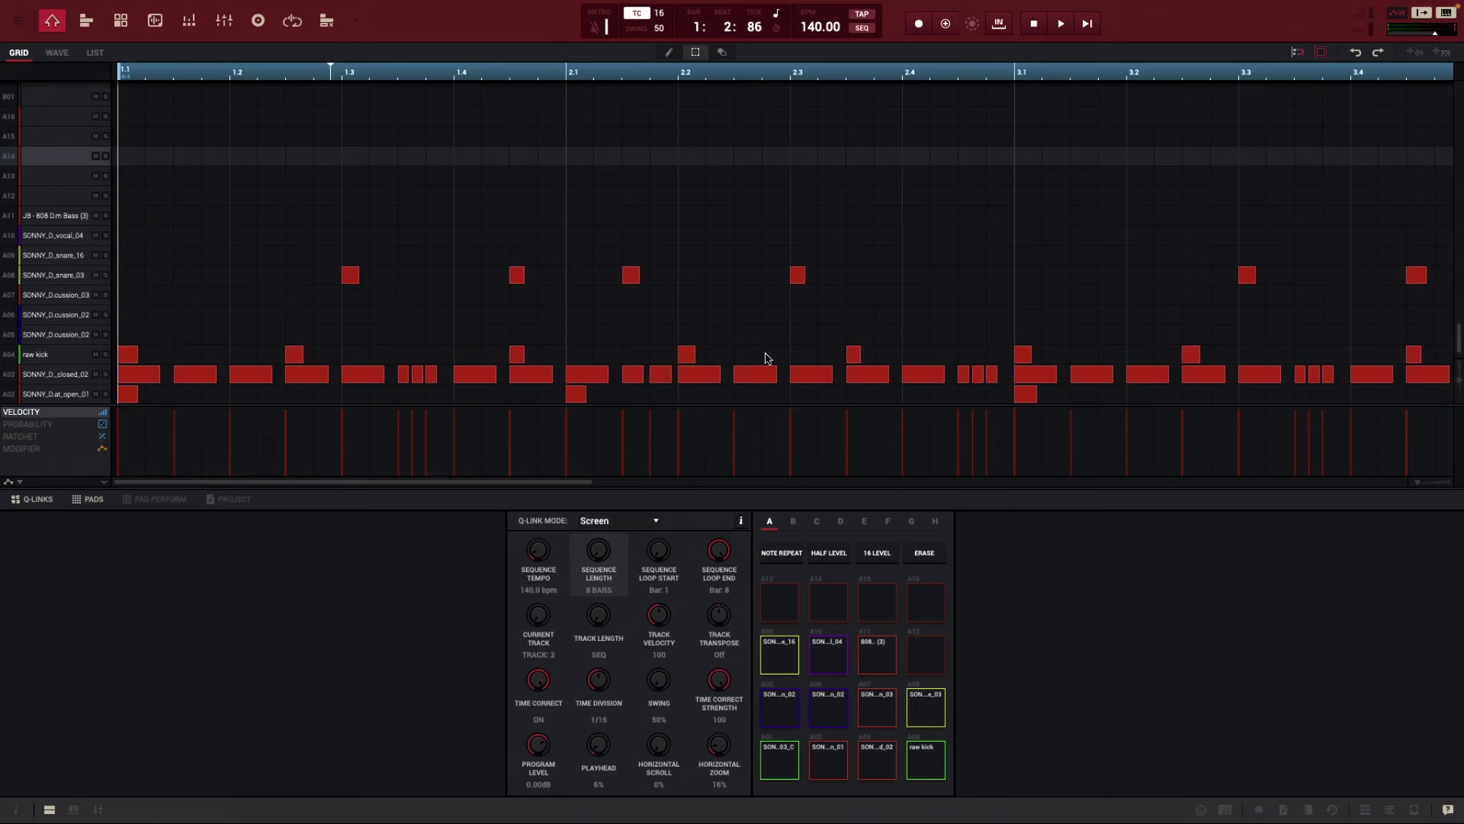
{"action": "left_click", "coordinate": [86, 22]}
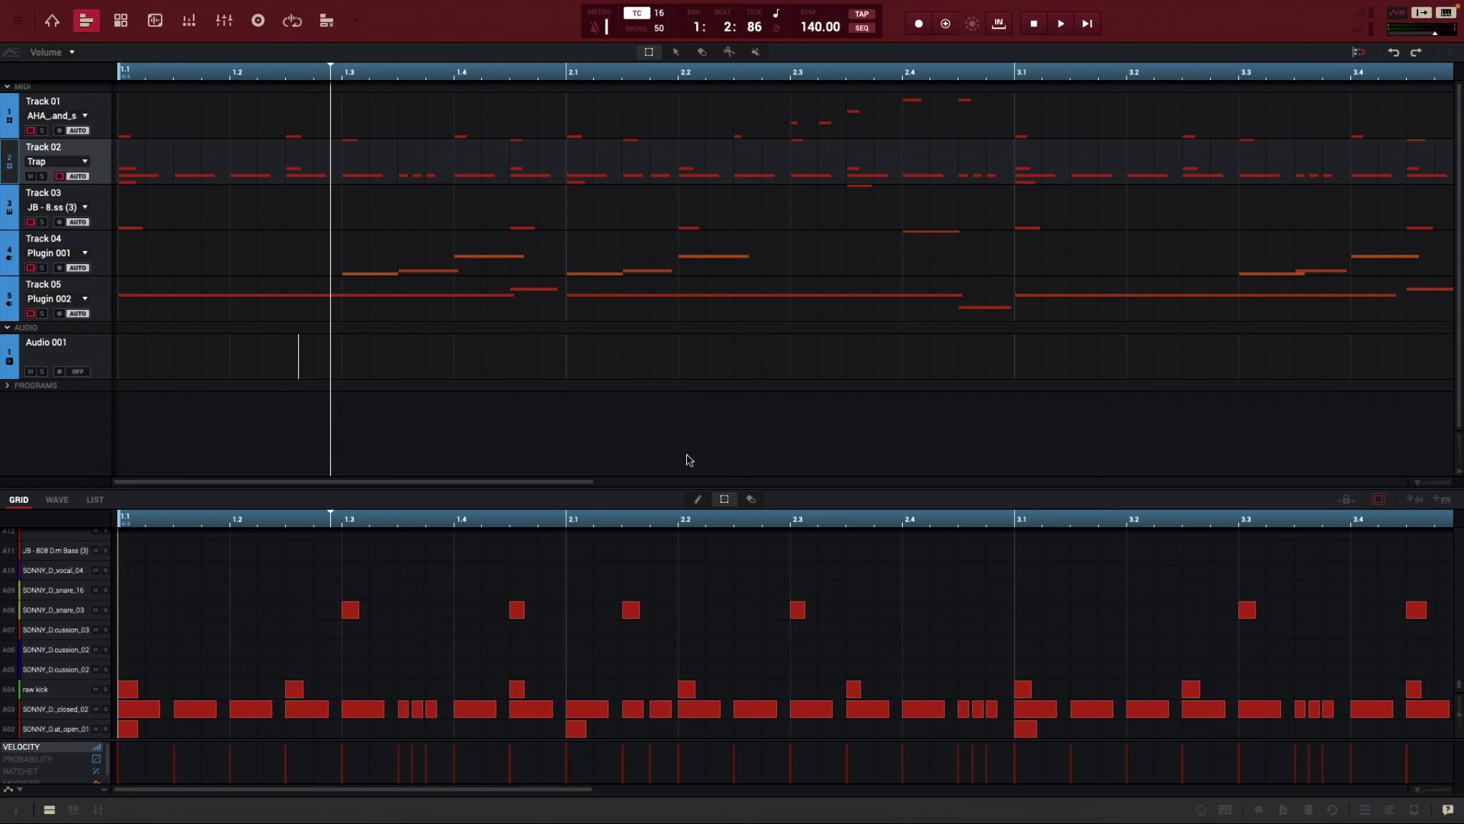
{"action": "left_click", "coordinate": [155, 20]}
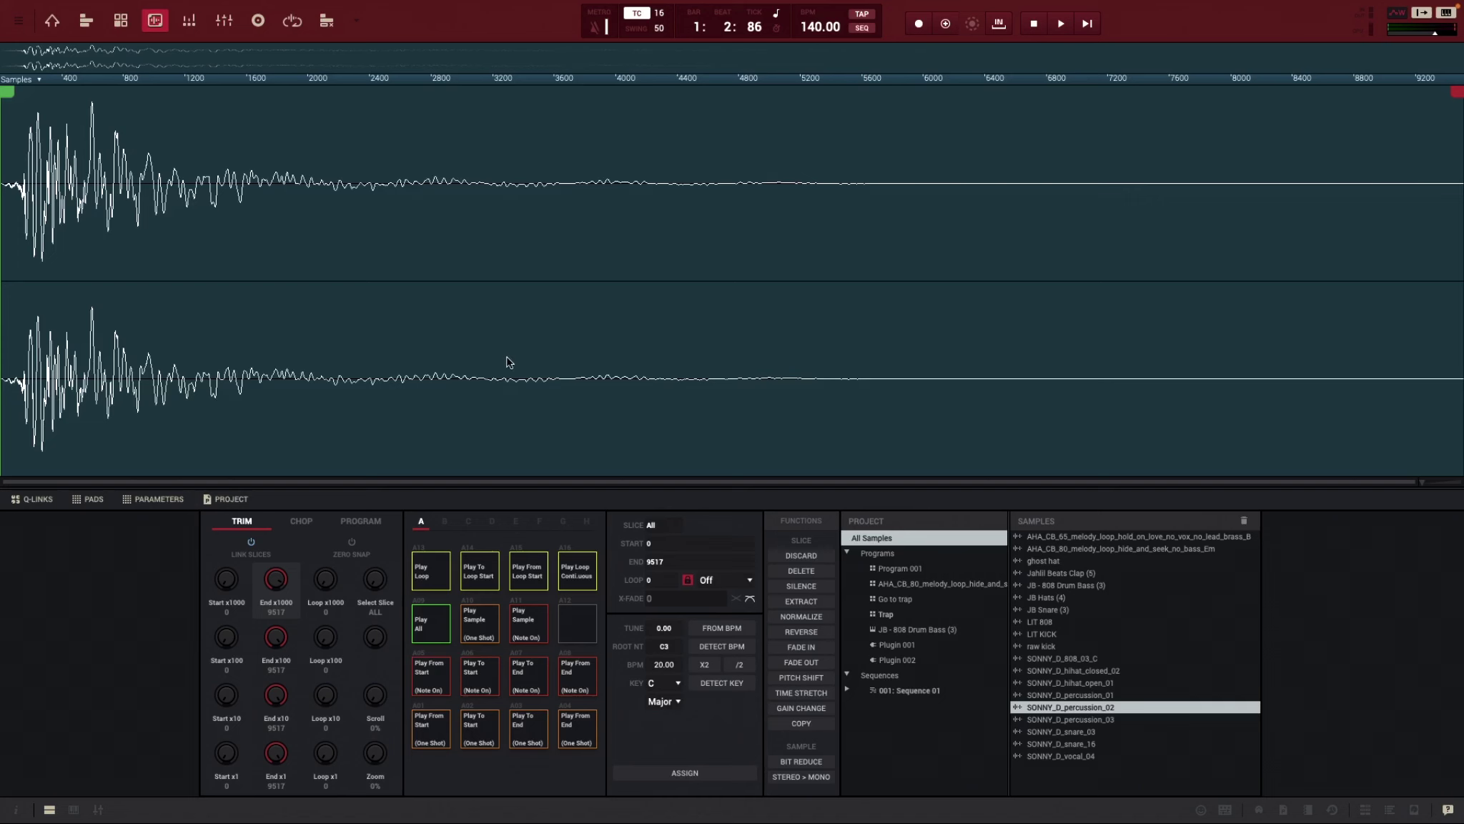
- Show the inspector and expansion browser again and return to Main mode with Ctrl+Shift+M
{"action": "mouse_move", "coordinate": [15, 817]}
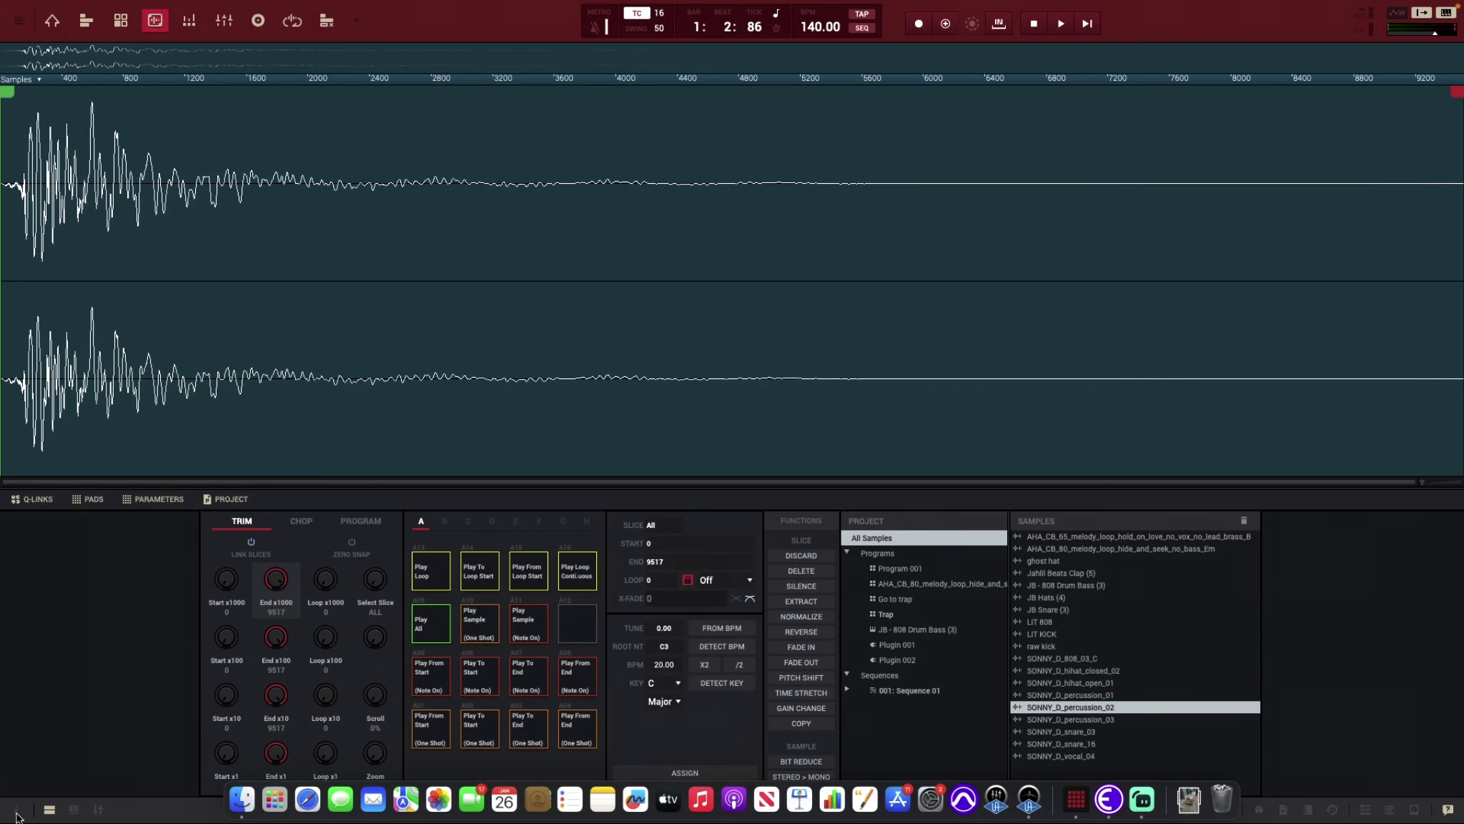
{"action": "left_click", "coordinate": [16, 816]}
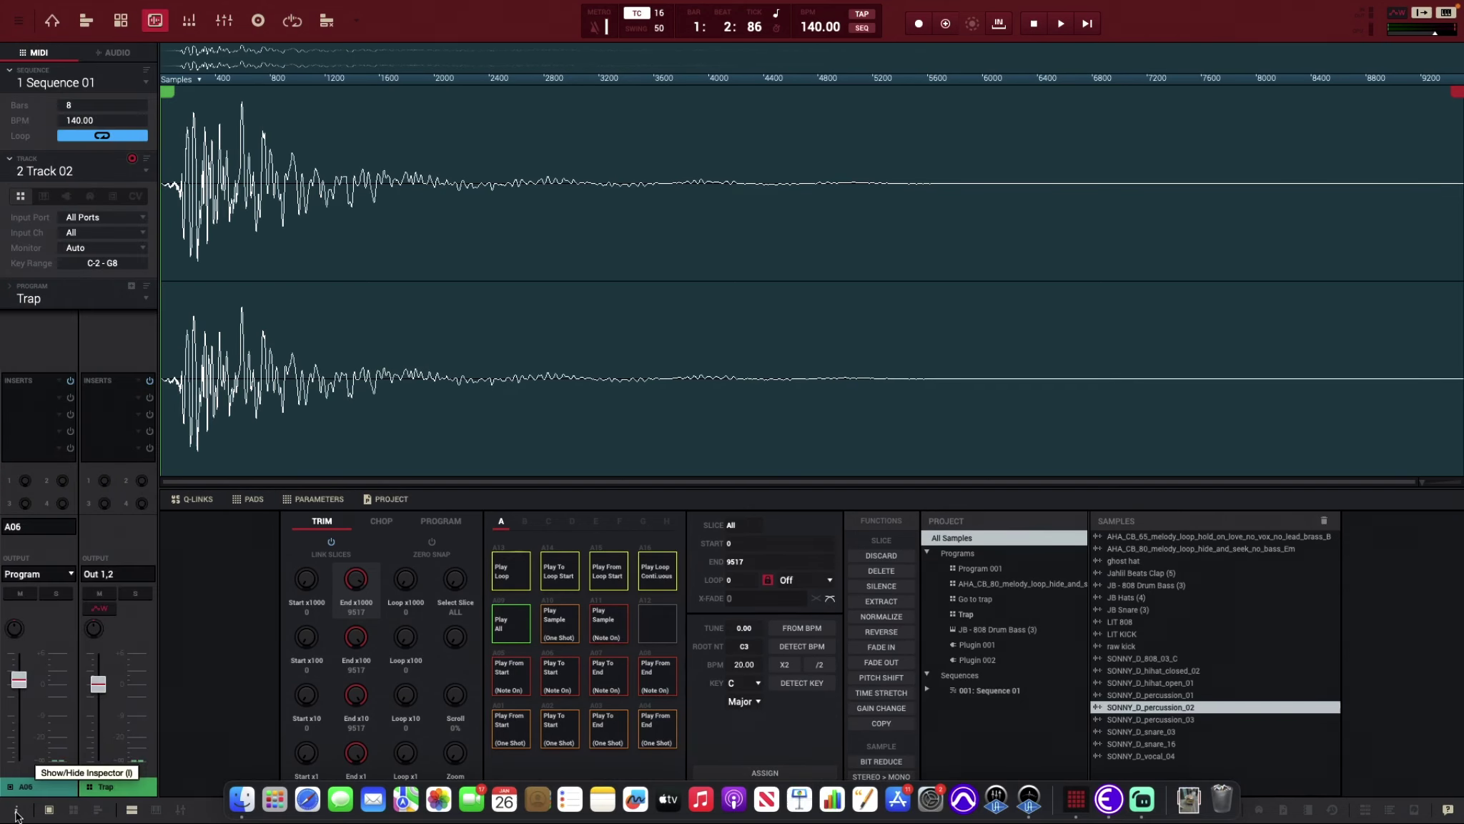
{"action": "left_click", "coordinate": [1391, 815]}
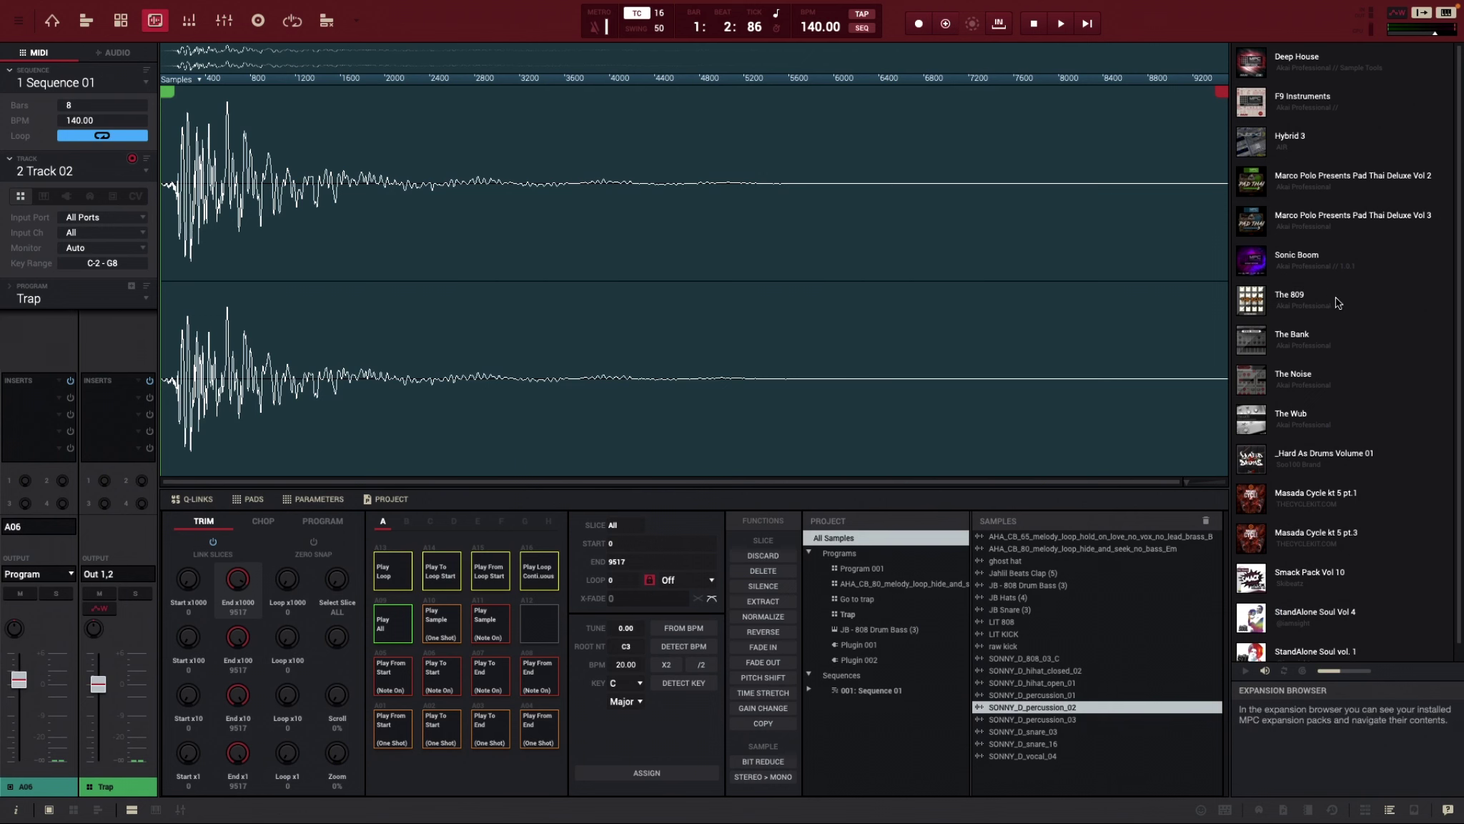
{"action": "key", "text": "ctrl+shift+m"}
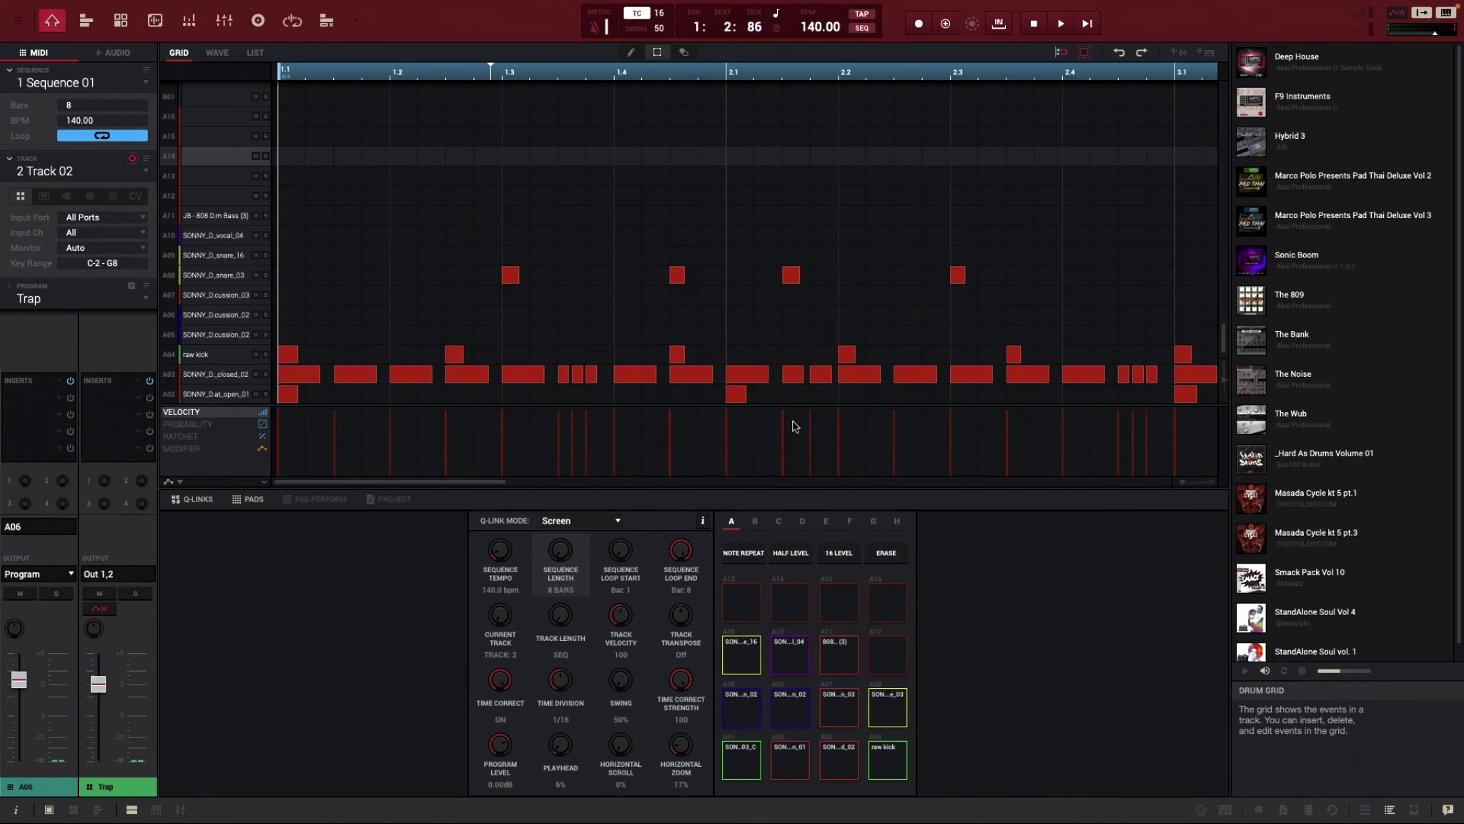
- Hide the inspector, expansion browser and Q-Links/pads panel, leaving the Sequence 01 grid full-window
{"action": "left_click", "coordinate": [18, 811]}
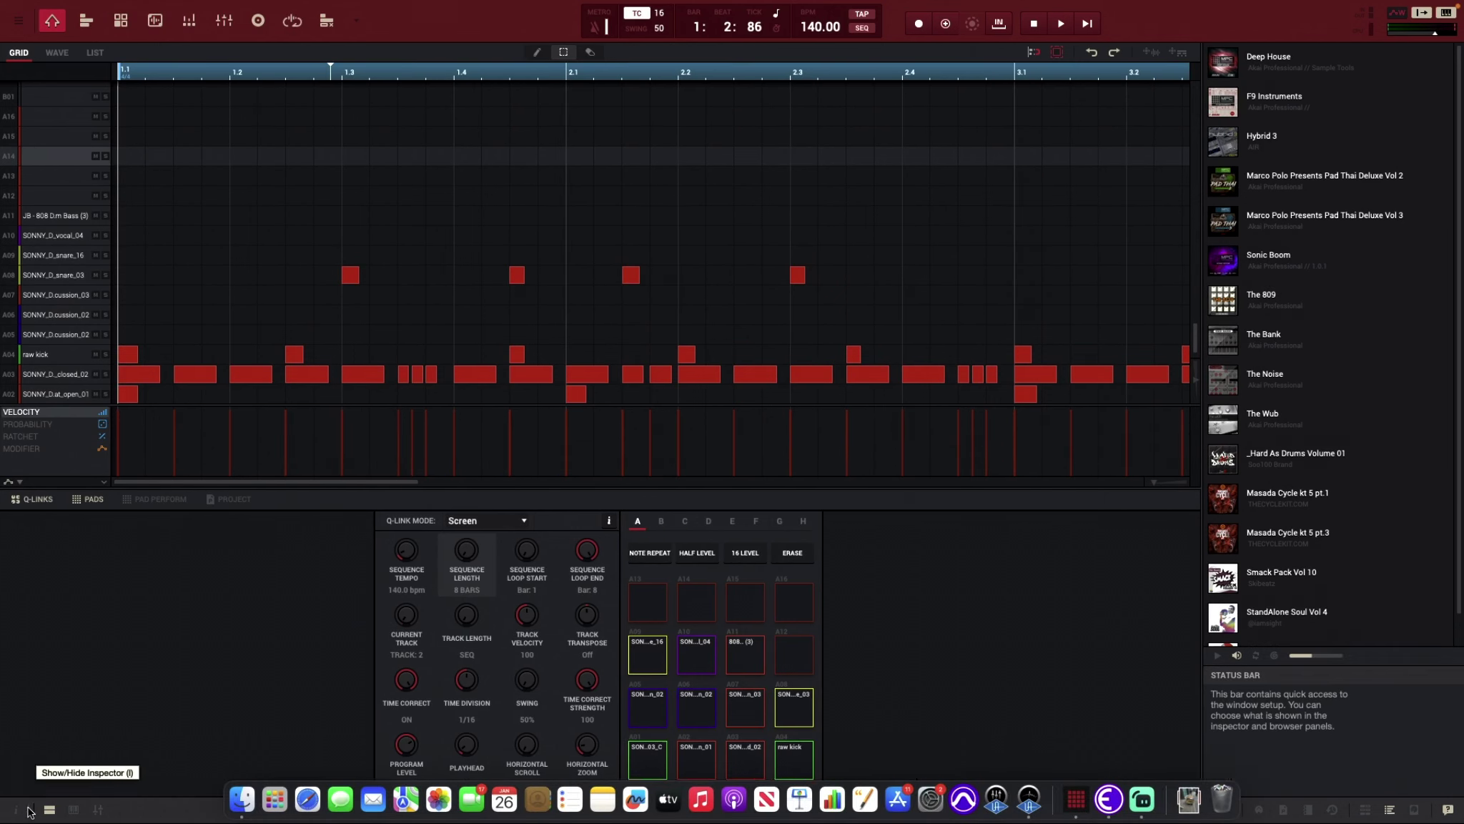
{"action": "left_click", "coordinate": [1388, 811]}
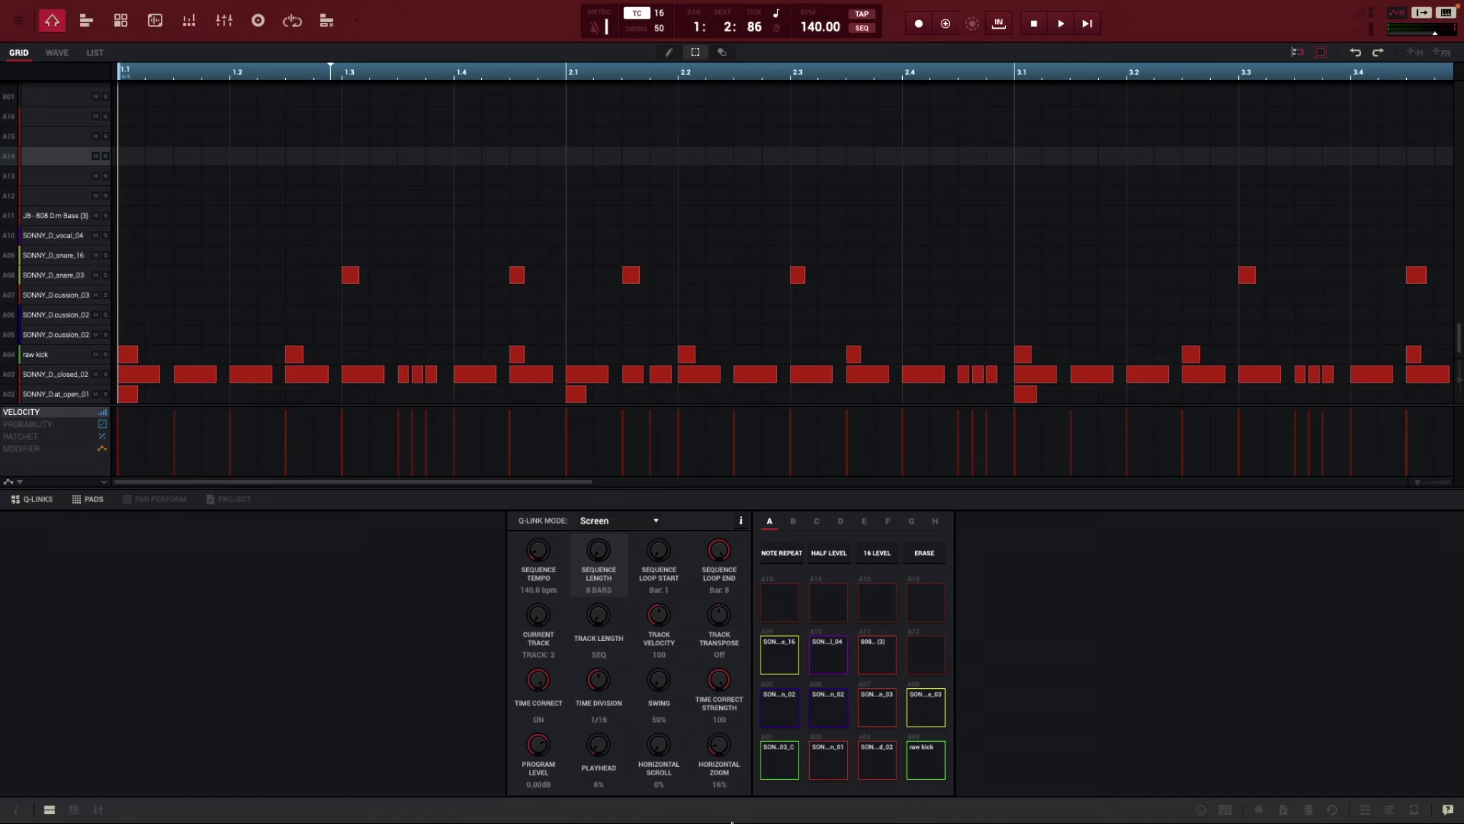
{"action": "left_click", "coordinate": [49, 809]}
{"action": "mouse_move", "coordinate": [752, 822]}
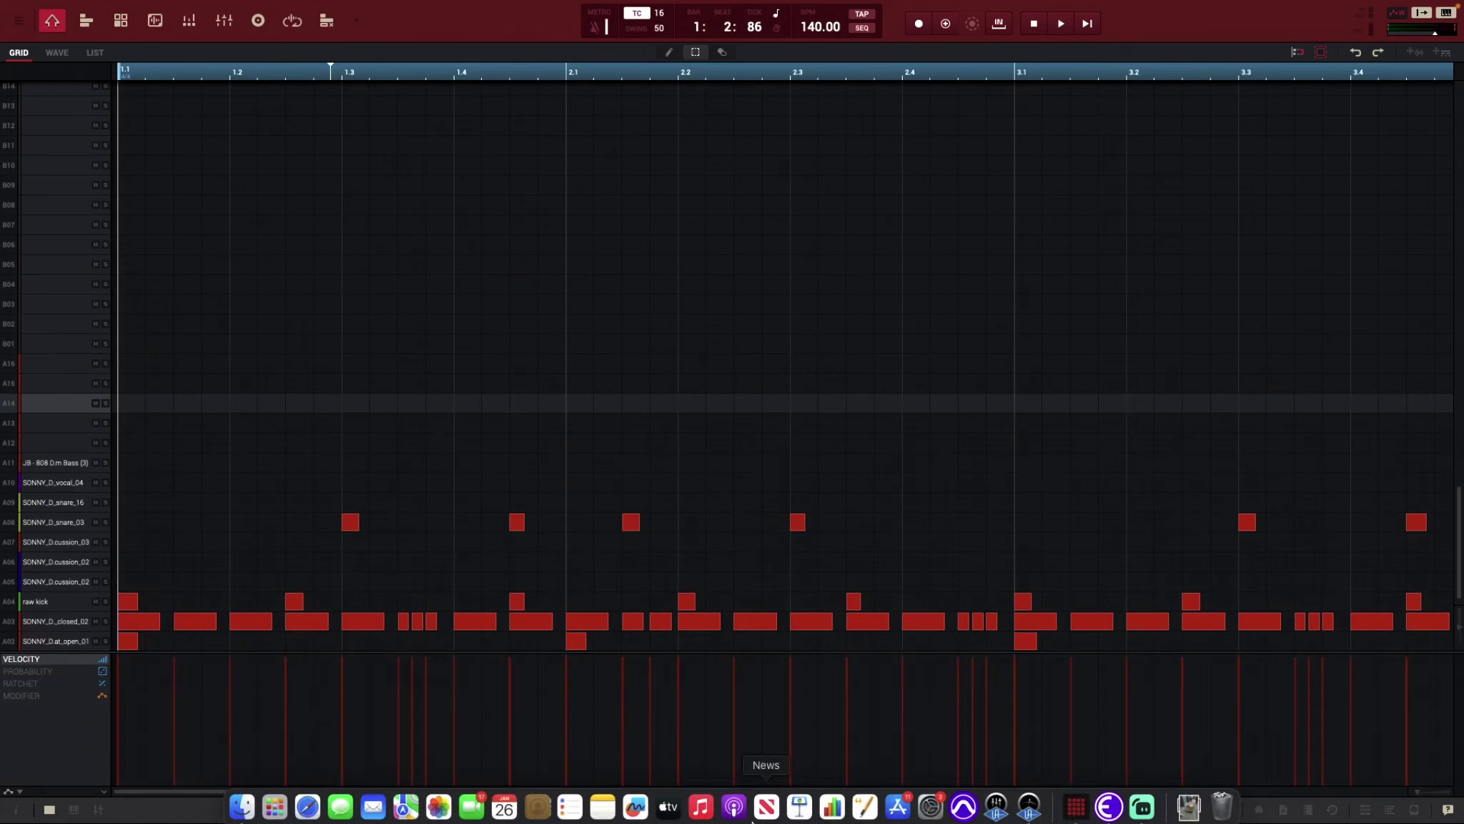